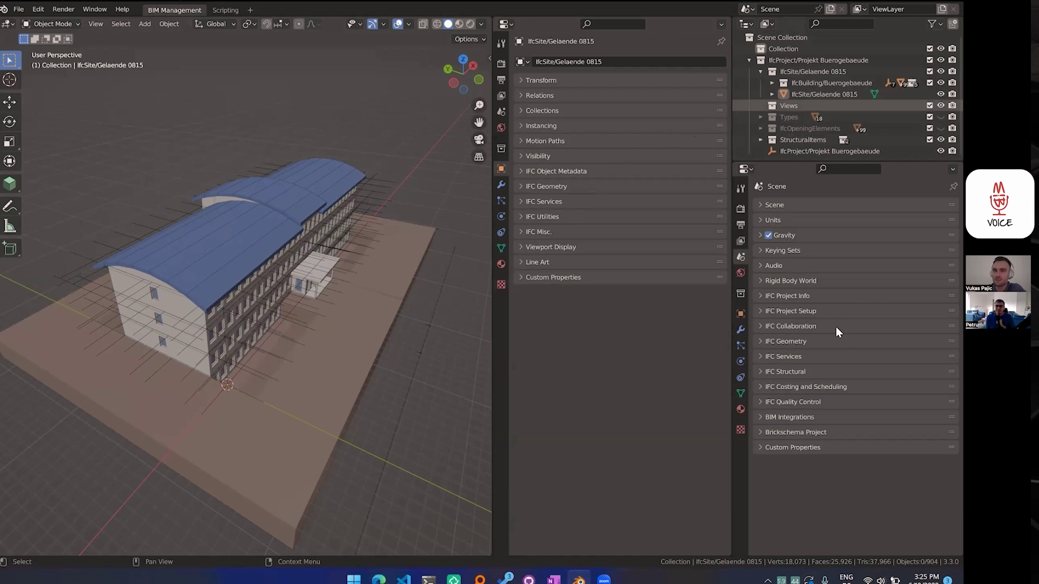
# Examine the IFC Patch and IFC Debug tools within the scene's IFC Quality Control settings
pyautogui.click(758, 403)
pyautogui.scroll(-3, 796, 399)
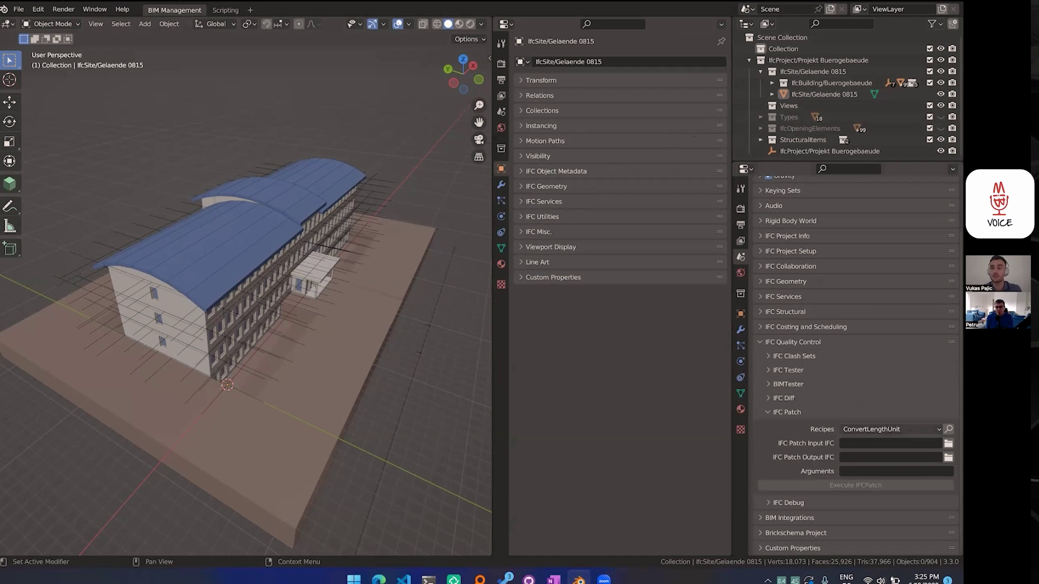
pyautogui.click(784, 412)
pyautogui.click(761, 296)
pyautogui.click(762, 296)
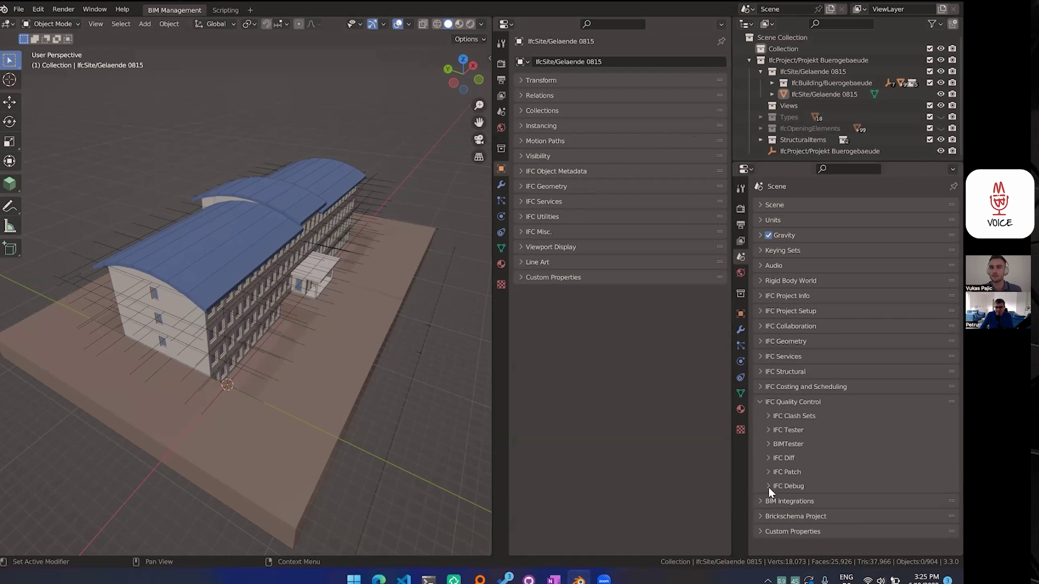
pyautogui.click(768, 485)
pyautogui.scroll(-5, 878, 405)
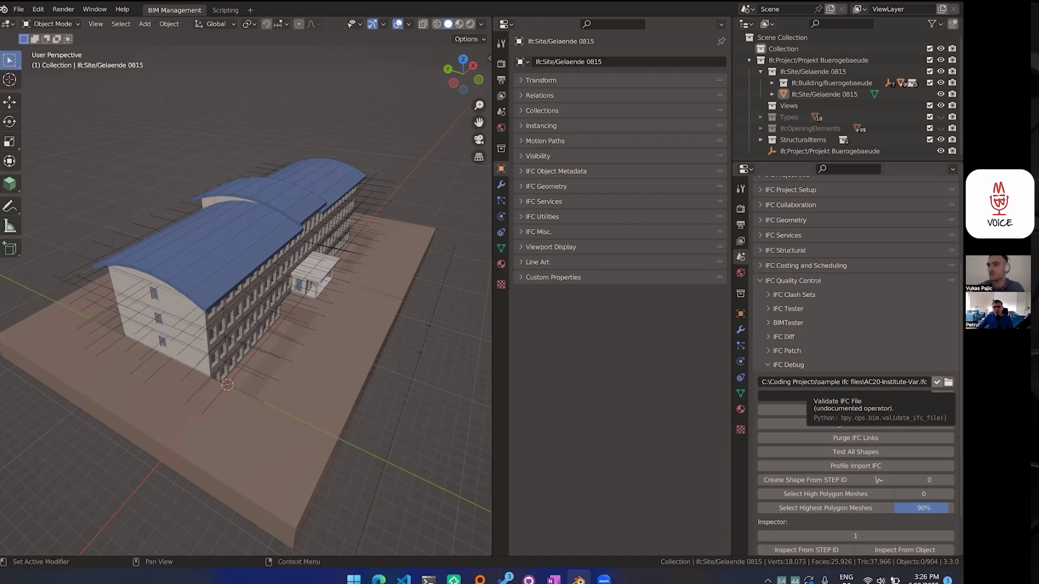
pyautogui.click(768, 364)
pyautogui.click(762, 403)
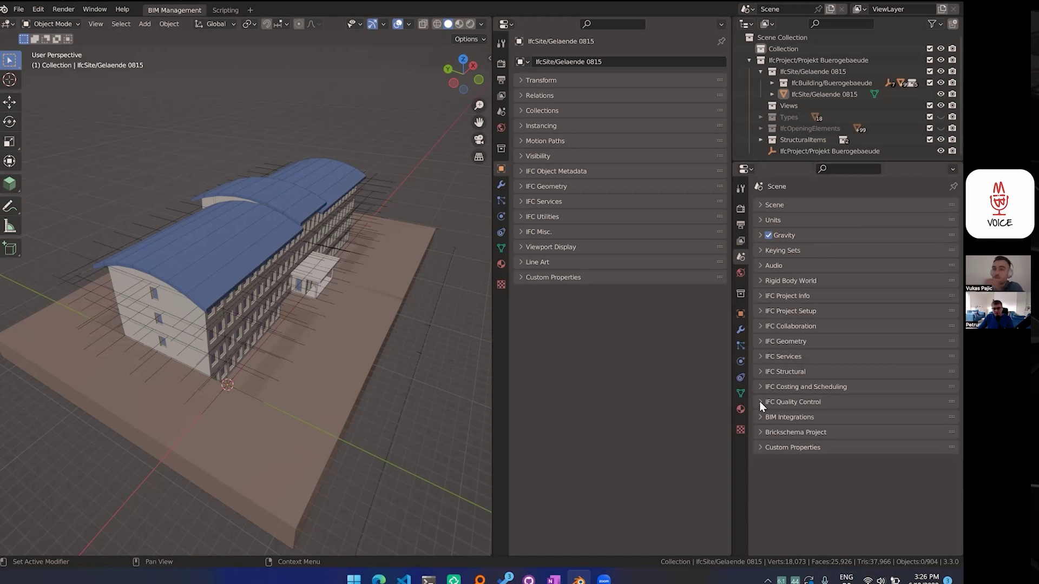
# Open the IFC Selector from the IFC Collaboration tools and replace its existing selection group with a new empty one
pyautogui.click(761, 325)
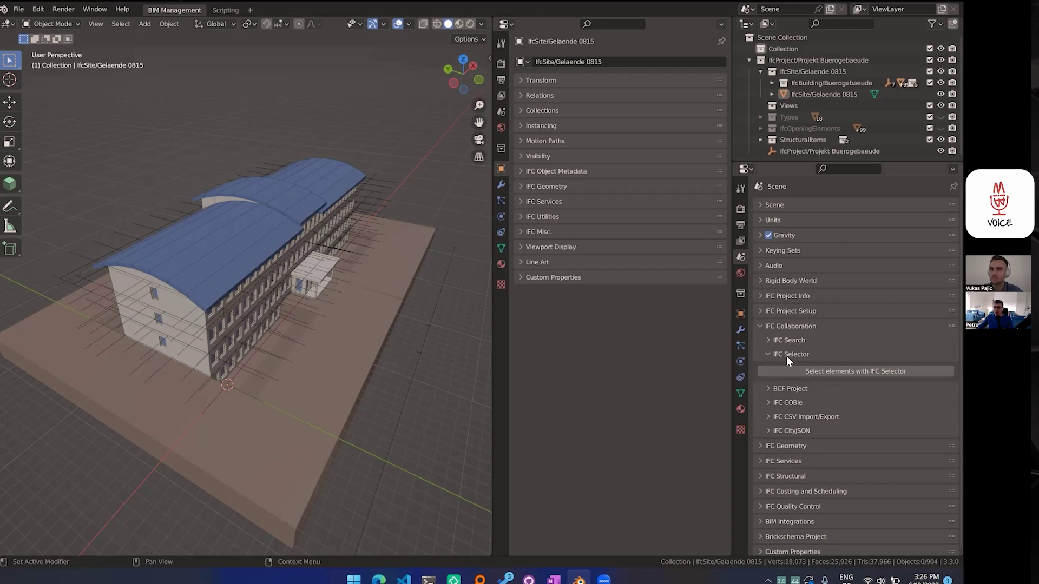
pyautogui.click(853, 370)
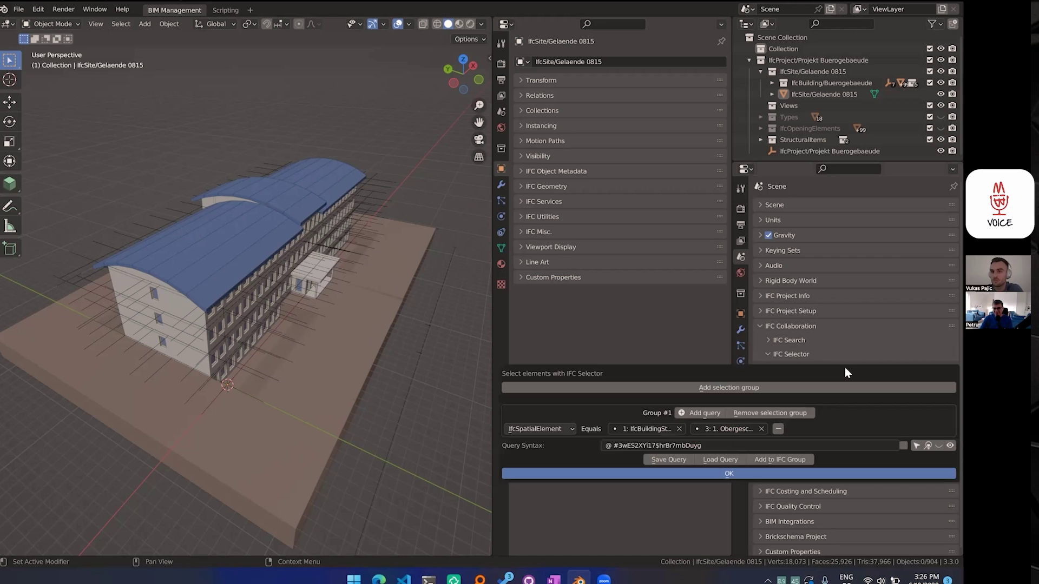
pyautogui.click(769, 413)
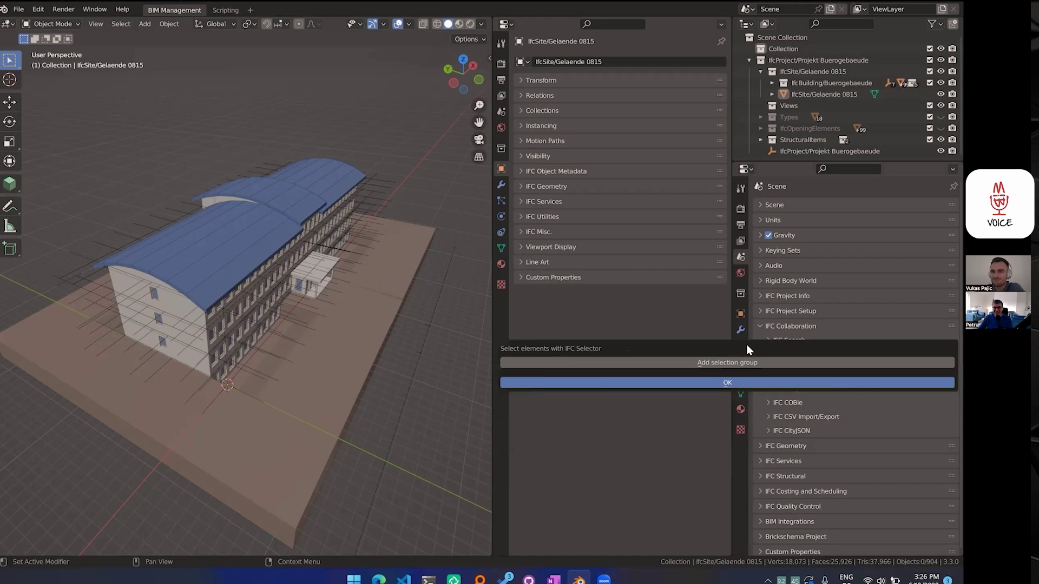
pyautogui.click(709, 363)
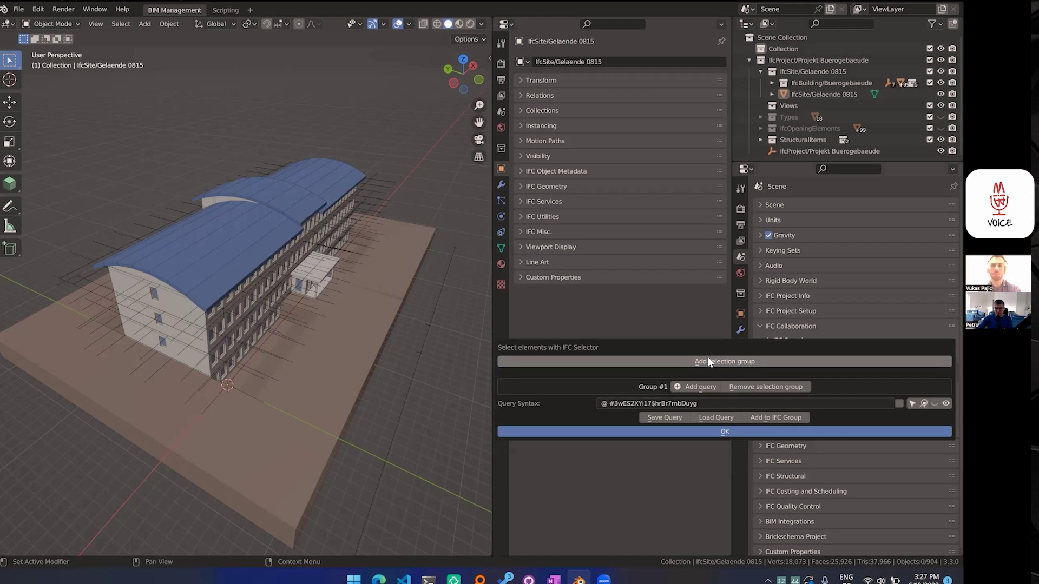
# Add a query to the selection group with IFC Class equal to IfcWall, and isolate the matching elements
pyautogui.click(699, 386)
pyautogui.click(564, 403)
pyautogui.click(539, 429)
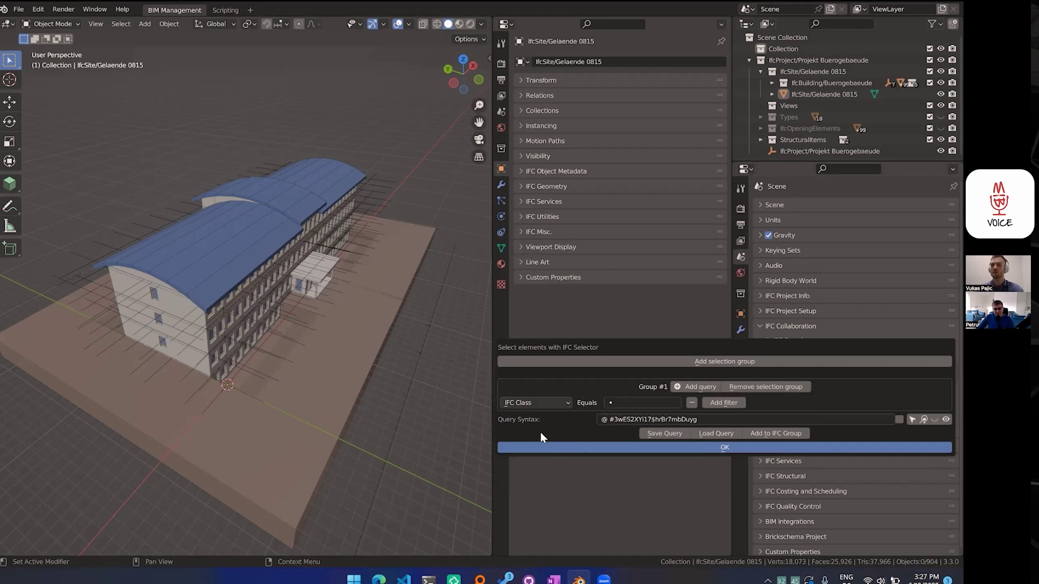
pyautogui.click(641, 404)
pyautogui.write('wall')
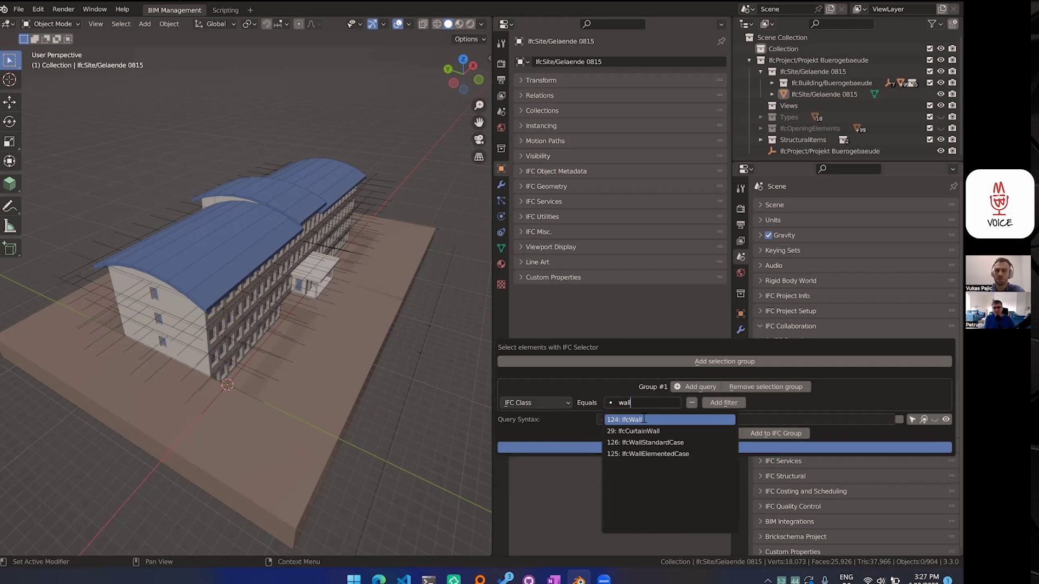
pyautogui.click(628, 420)
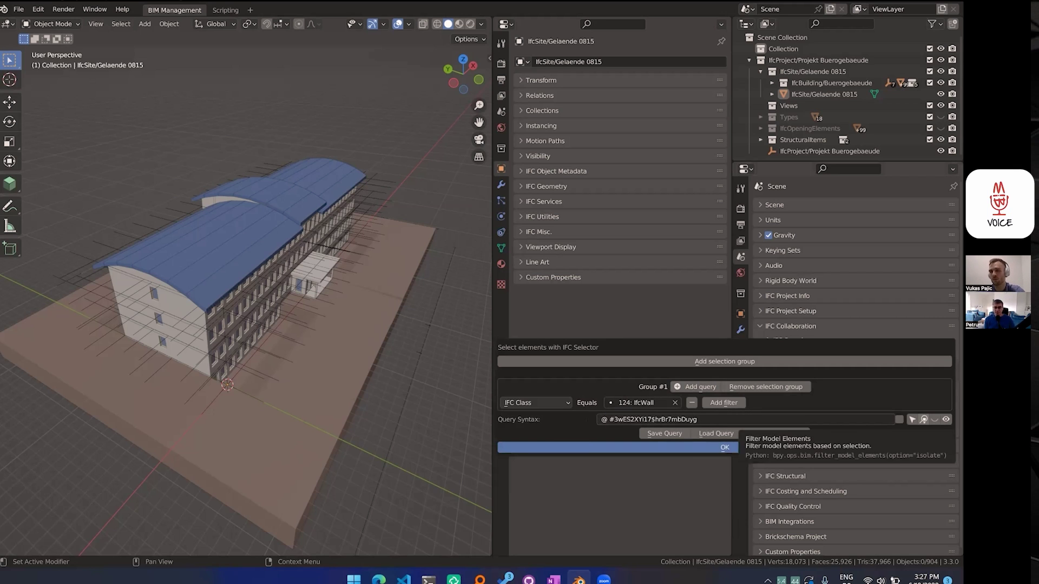
# Examine the isolated walls of the building from above and from the front
pyautogui.moveTo(343, 338); pyautogui.dragTo(377, 325, button='middle')
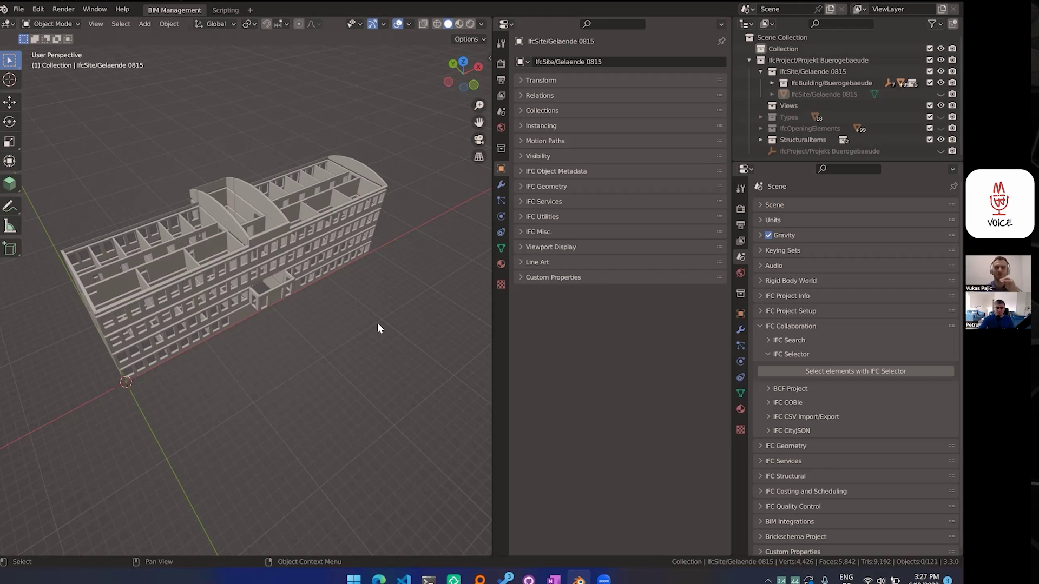
pyautogui.moveTo(383, 297)
pyautogui.mouseDown(button='middle')
pyautogui.moveTo(415, 304)
pyautogui.moveTo(396, 350)
pyautogui.moveTo(752, 346)
pyautogui.moveTo(363, 310)
pyautogui.moveTo(375, 325)
pyautogui.moveTo(274, 287)
pyautogui.mouseUp(button='middle')
pyautogui.moveTo(362, 300)
pyautogui.mouseDown(button='middle')
pyautogui.moveTo(297, 303)
pyautogui.moveTo(370, 313)
pyautogui.moveTo(329, 327)
pyautogui.moveTo(318, 322)
pyautogui.moveTo(378, 322)
pyautogui.moveTo(283, 317)
pyautogui.mouseUp(button='middle')
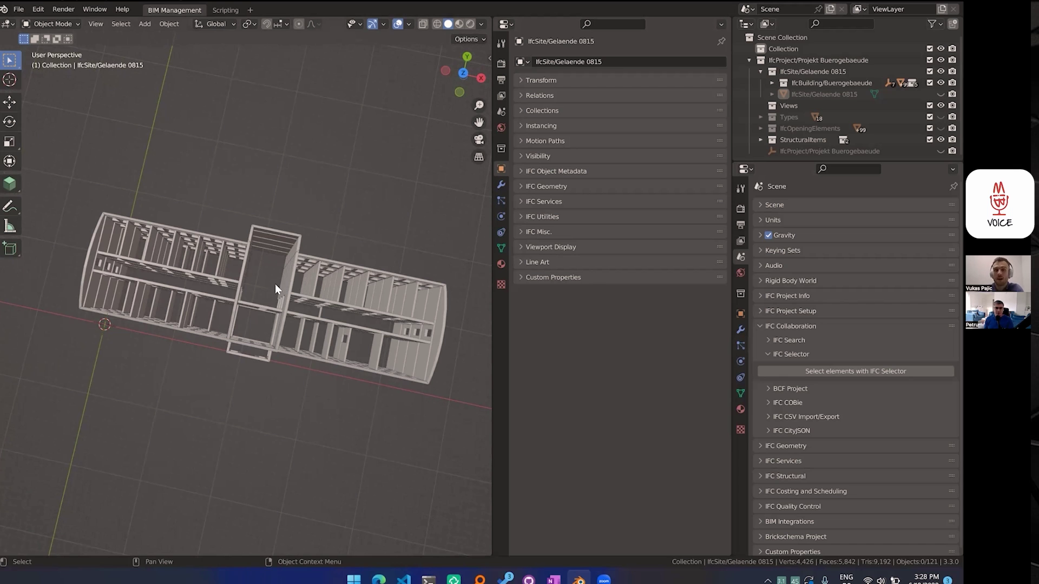
pyautogui.keyDown('shift'); pyautogui.moveTo(302, 266); pyautogui.dragTo(300, 261, button='middle'); pyautogui.keyUp('shift')
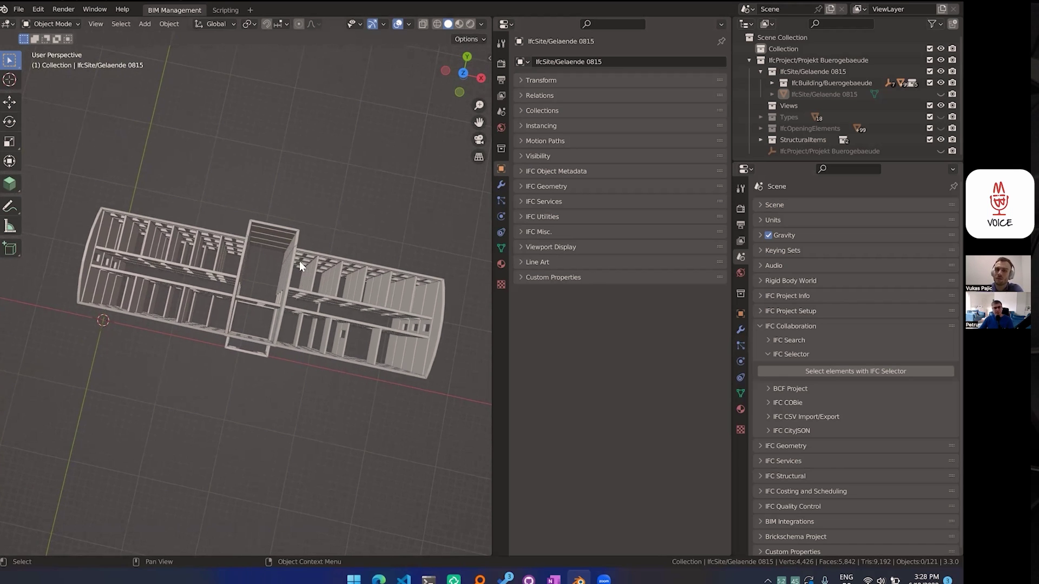
pyautogui.moveTo(309, 269); pyautogui.dragTo(302, 320, button='middle')
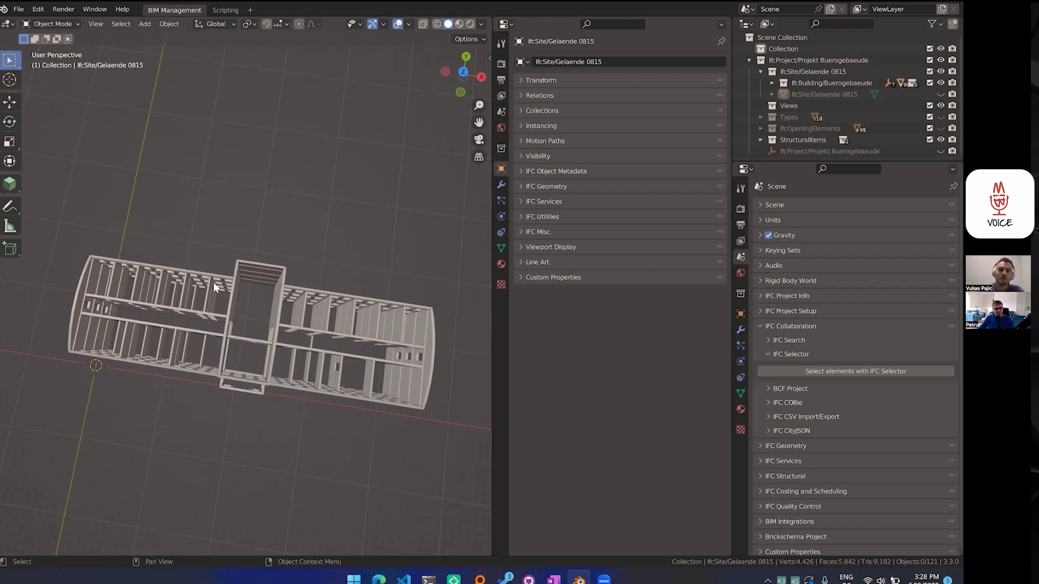
pyautogui.moveTo(255, 295); pyautogui.dragTo(154, 321, button='middle')
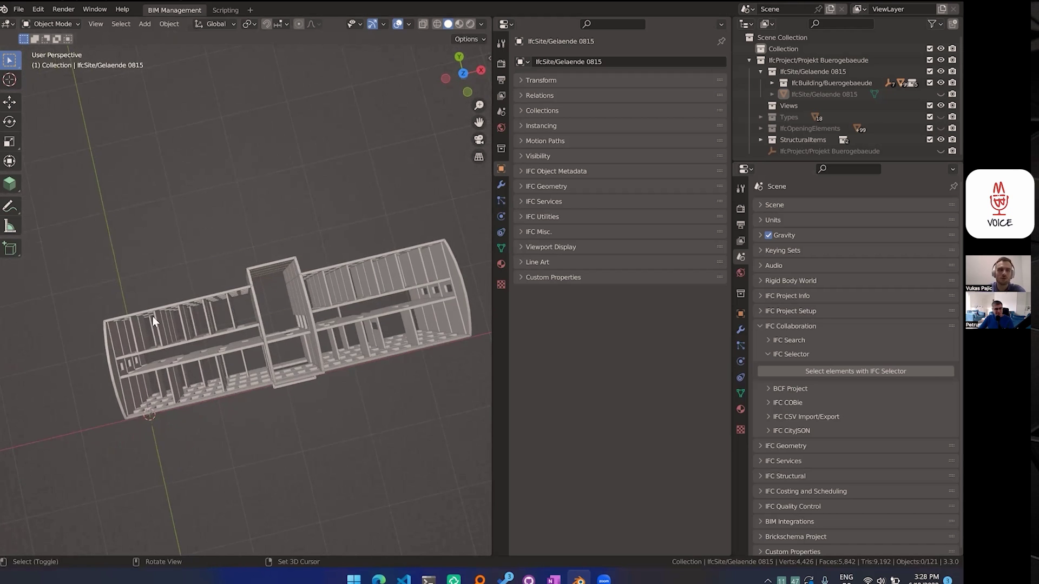
pyautogui.moveTo(342, 326); pyautogui.dragTo(283, 334, button='middle')
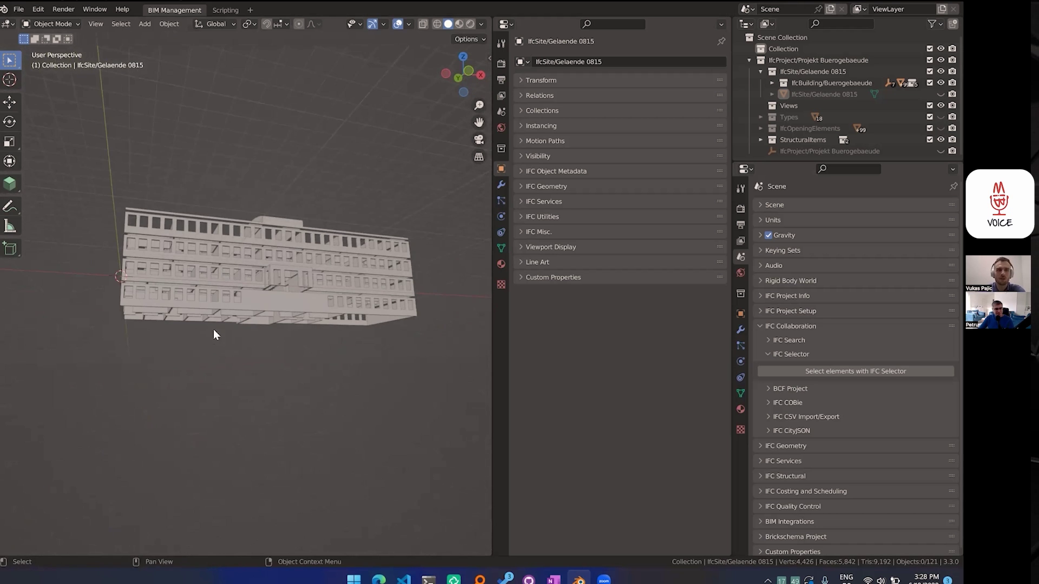
pyautogui.scroll(3, 381, 340)
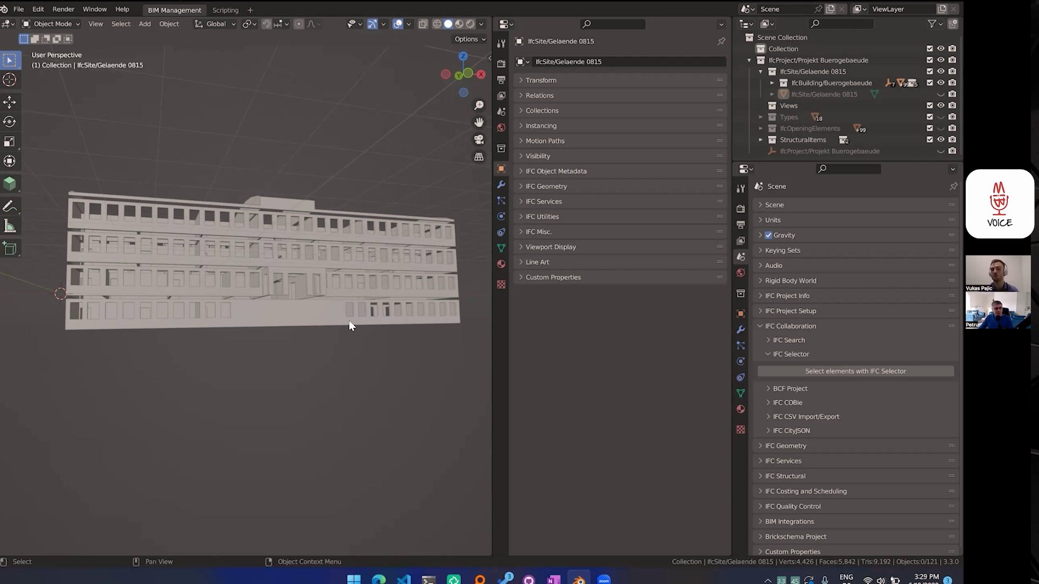
pyautogui.keyDown('shift'); pyautogui.moveTo(294, 331); pyautogui.dragTo(319, 401, button='middle'); pyautogui.keyUp('shift')
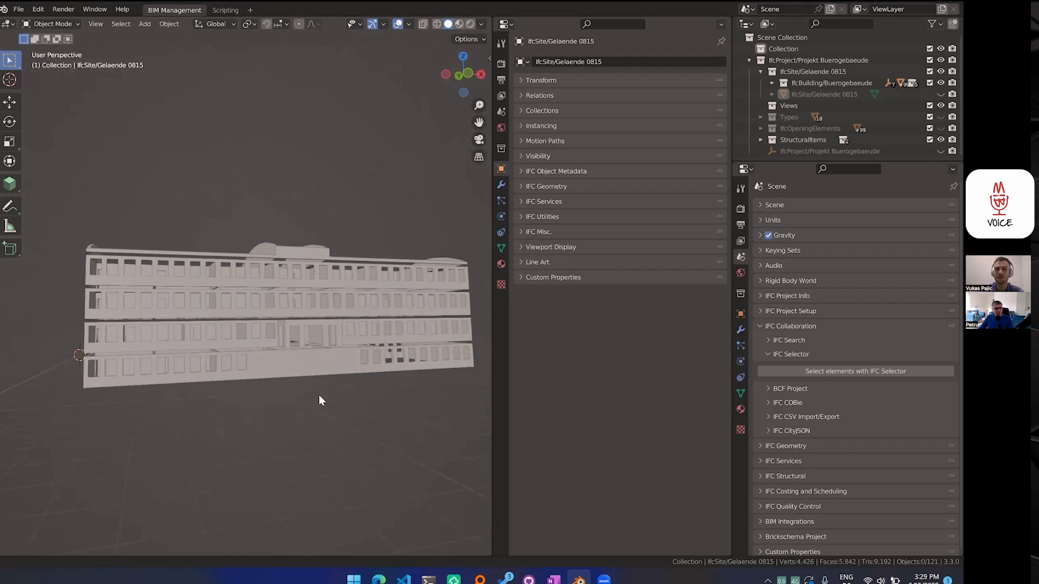
pyautogui.moveTo(356, 350); pyautogui.dragTo(374, 433, button='middle')
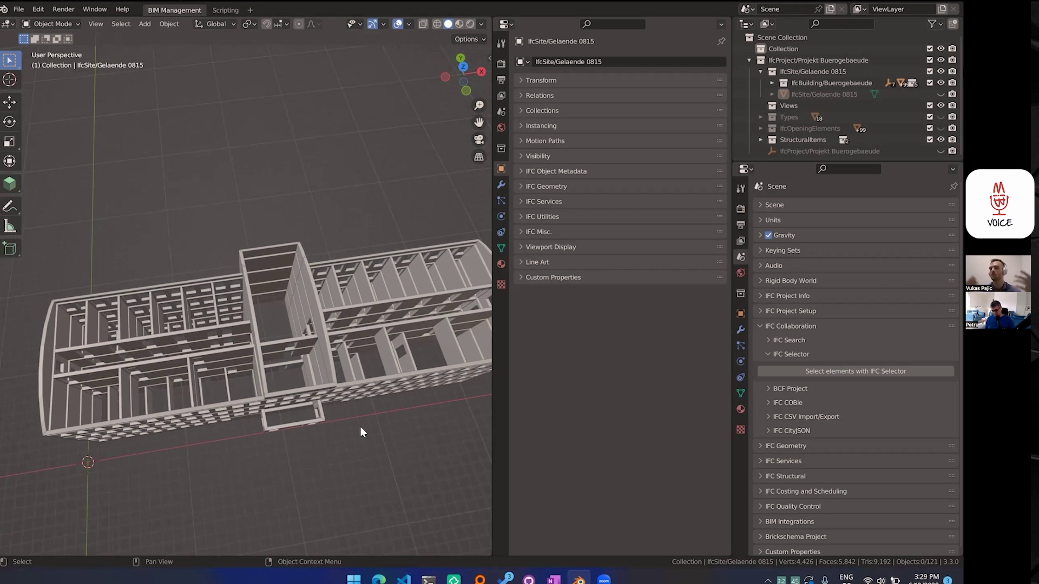
pyautogui.moveTo(407, 427); pyautogui.dragTo(453, 412, button='middle')
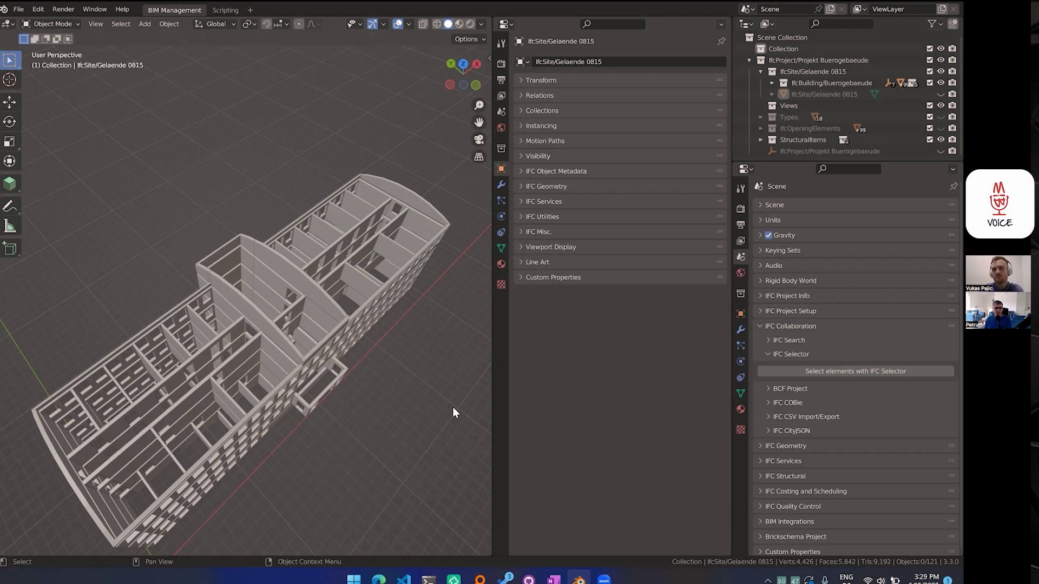
# Change the selector query's class to IfcBuildingElementProxy, isolate the matching elements, and restore the full building model's visibility
pyautogui.click(817, 370)
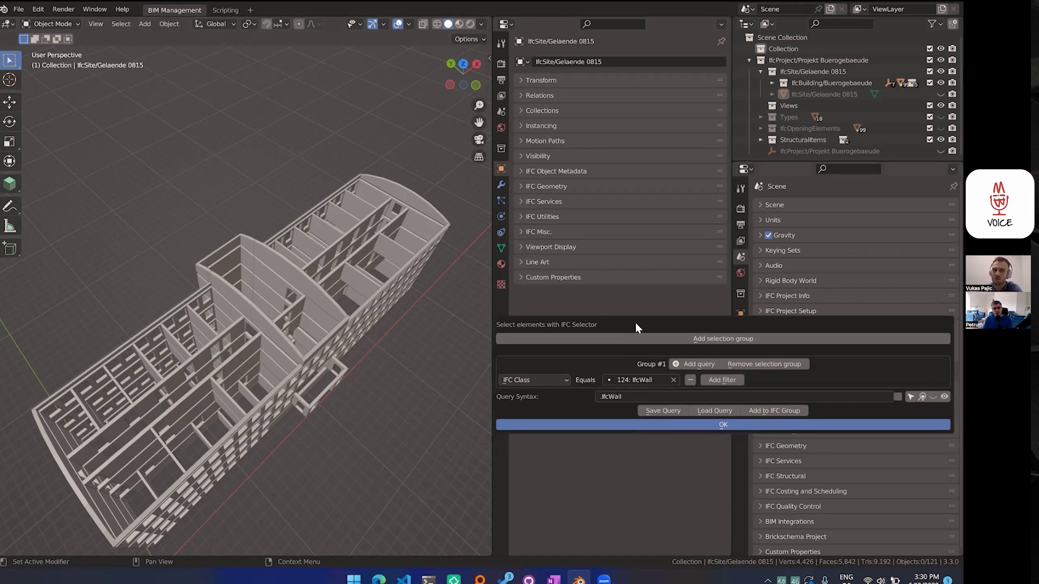
pyautogui.click(650, 380)
pyautogui.write('proxy')
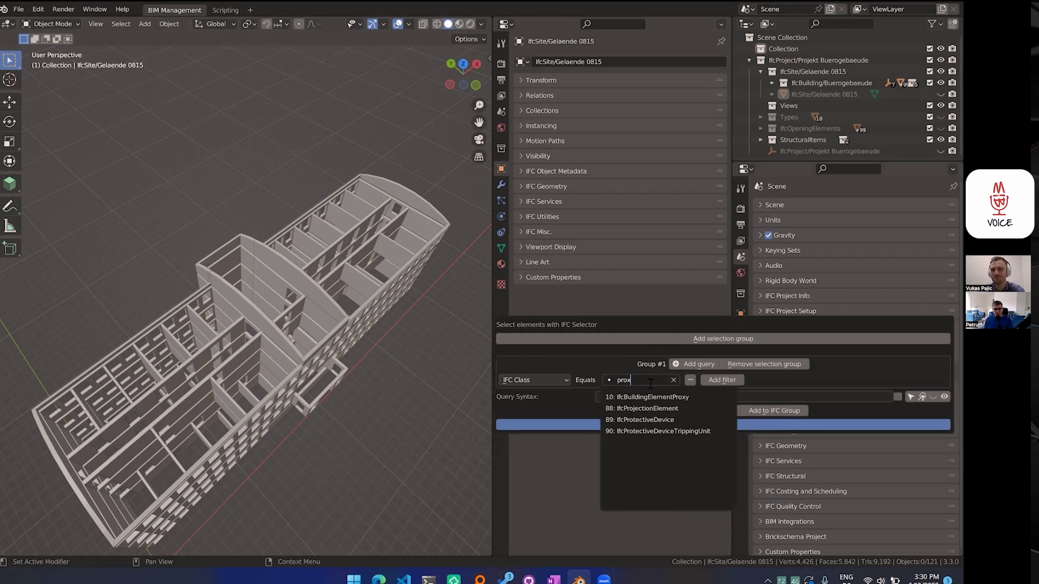
pyautogui.click(677, 398)
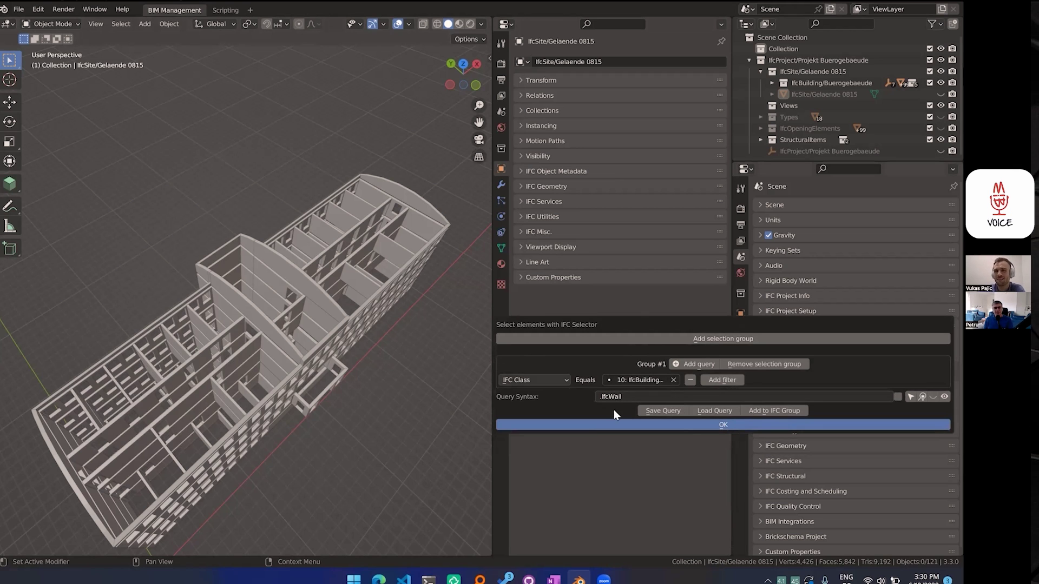
pyautogui.click(613, 425)
pyautogui.moveTo(388, 342); pyautogui.dragTo(331, 359, button='middle')
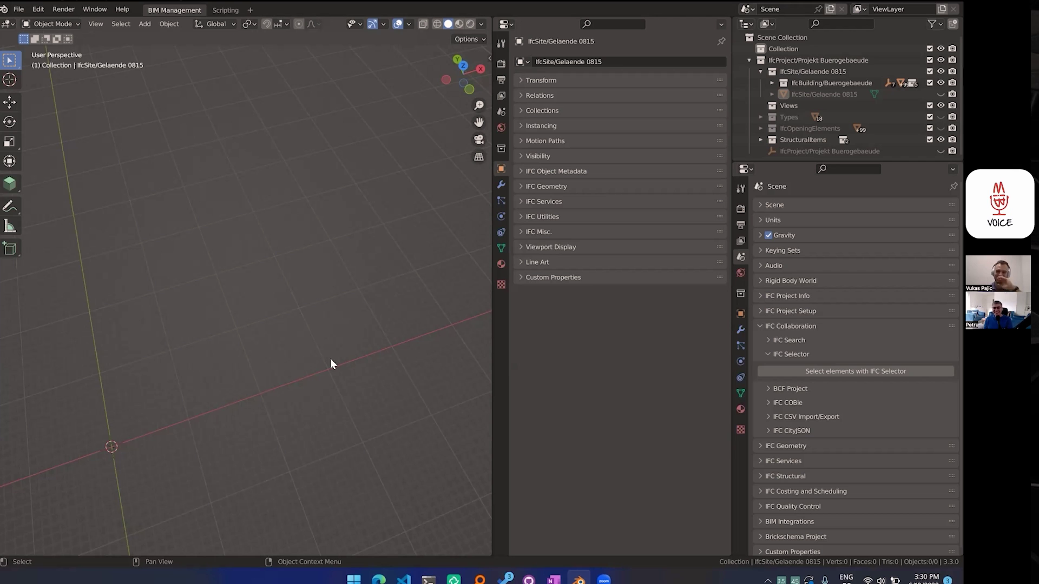
pyautogui.moveTo(390, 342)
pyautogui.mouseDown(button='middle')
pyautogui.moveTo(402, 353)
pyautogui.moveTo(403, 328)
pyautogui.mouseUp(button='middle')
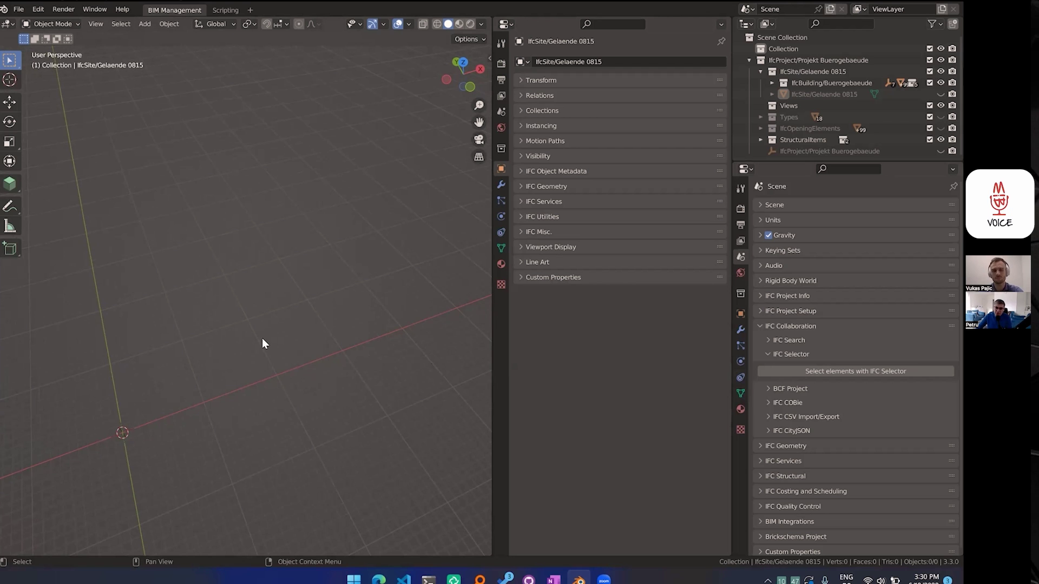
pyautogui.moveTo(414, 388); pyautogui.dragTo(398, 369, button='middle')
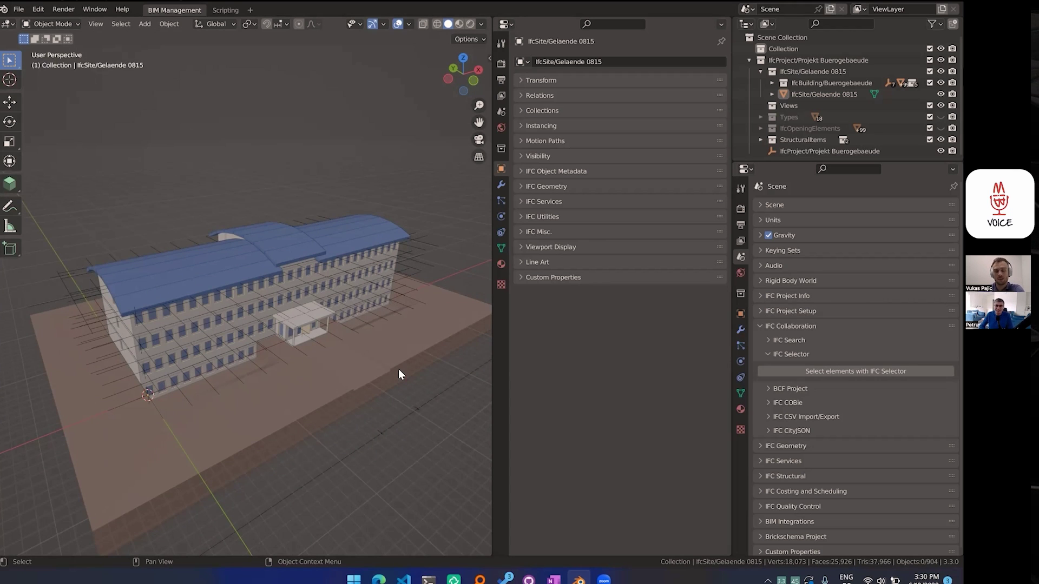
pyautogui.scroll(1, 397, 365)
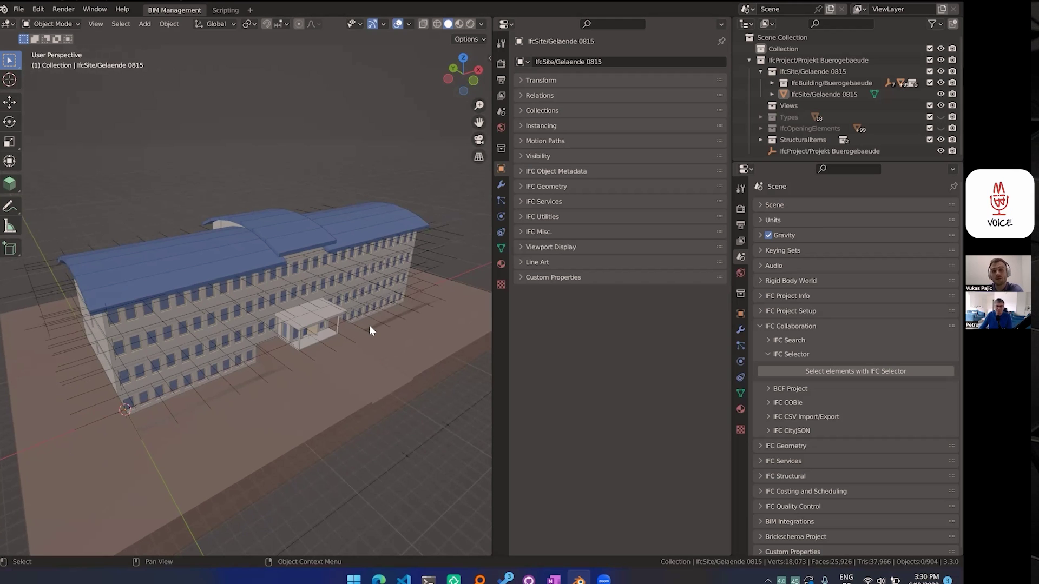
pyautogui.scroll(-2, 370, 327)
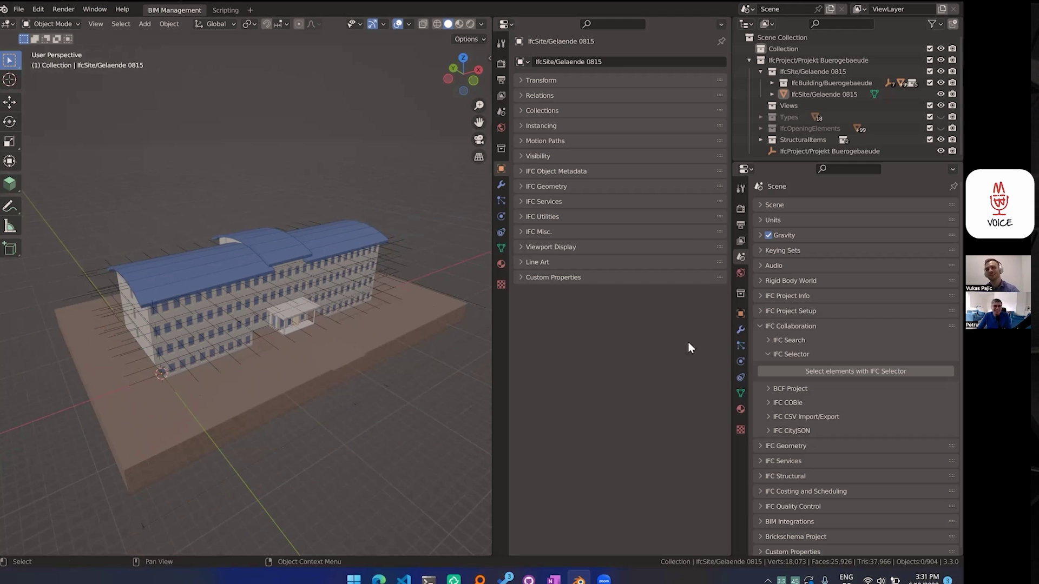
# Reopen the IFC Selector, change its query class to IfcWall, and isolate the matching elements
pyautogui.click(866, 372)
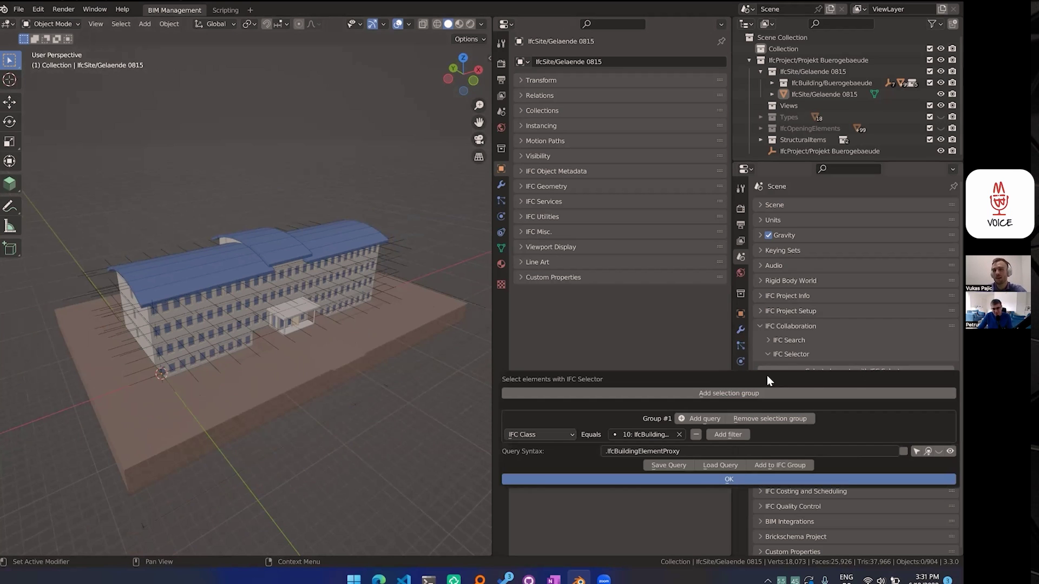
pyautogui.moveTo(767, 375); pyautogui.dragTo(689, 248)
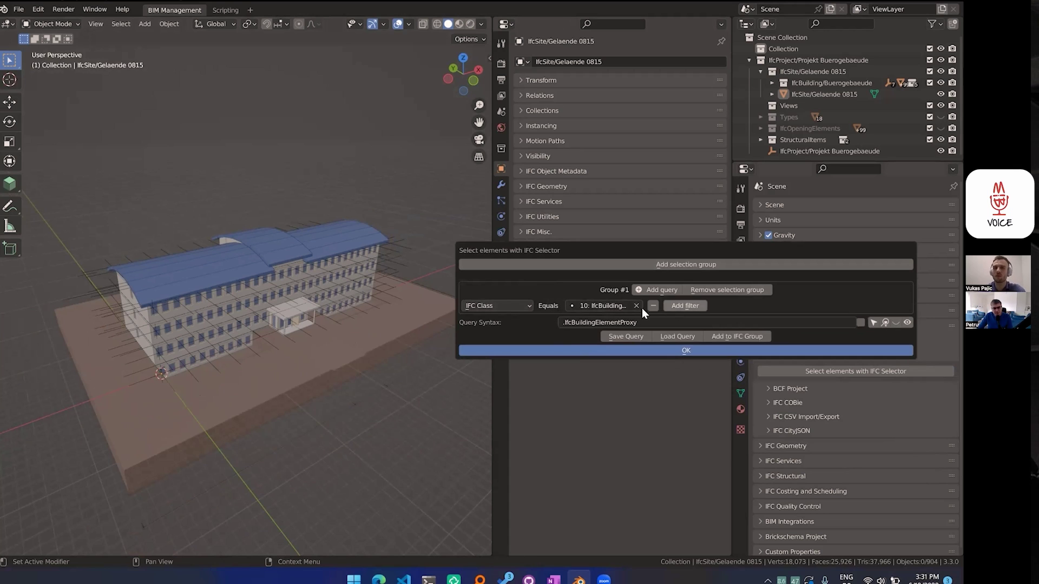
pyautogui.click(578, 307)
pyautogui.write('wall')
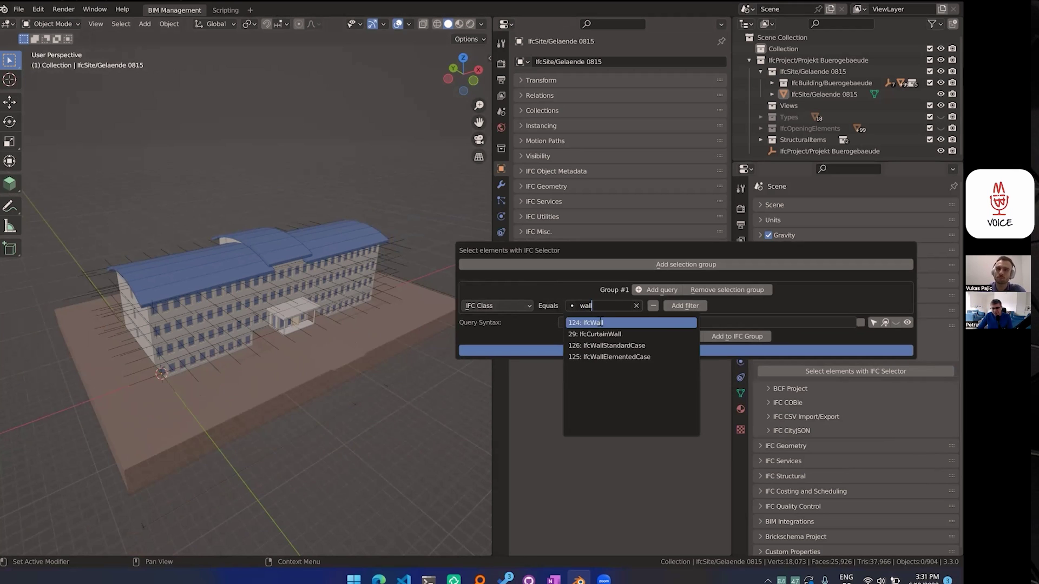
pyautogui.press('Return')
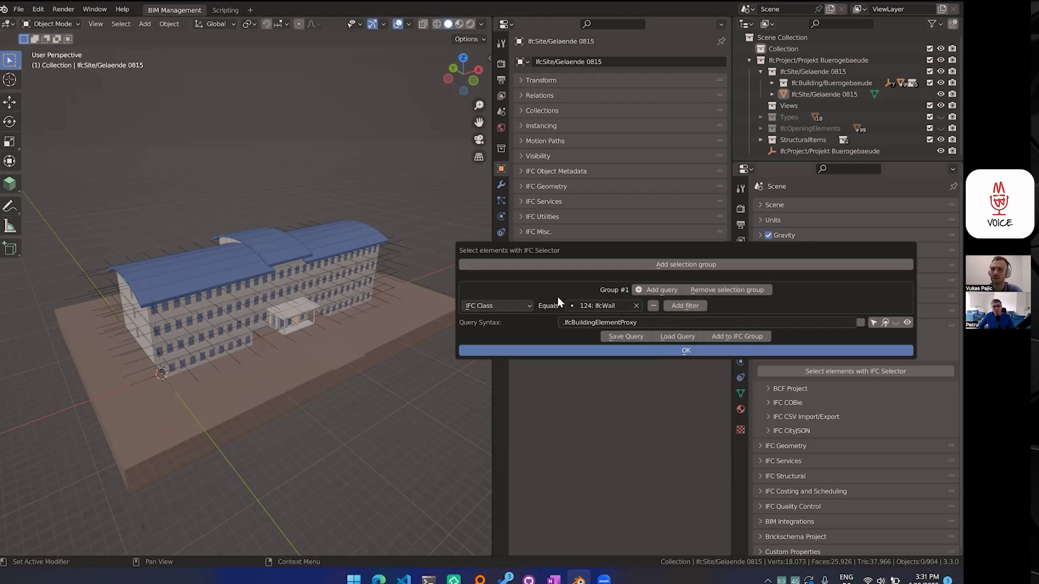
pyautogui.moveTo(583, 250); pyautogui.dragTo(593, 235)
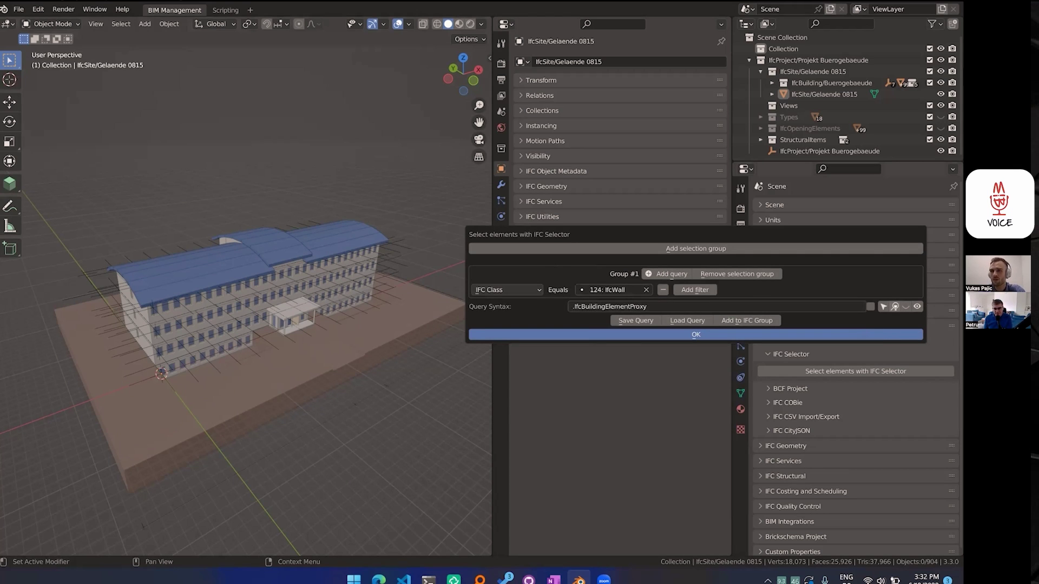
# Add an IfcPropertySet filter to the IfcWall query and choose ArchiCADProperties as its property set
pyautogui.click(692, 292)
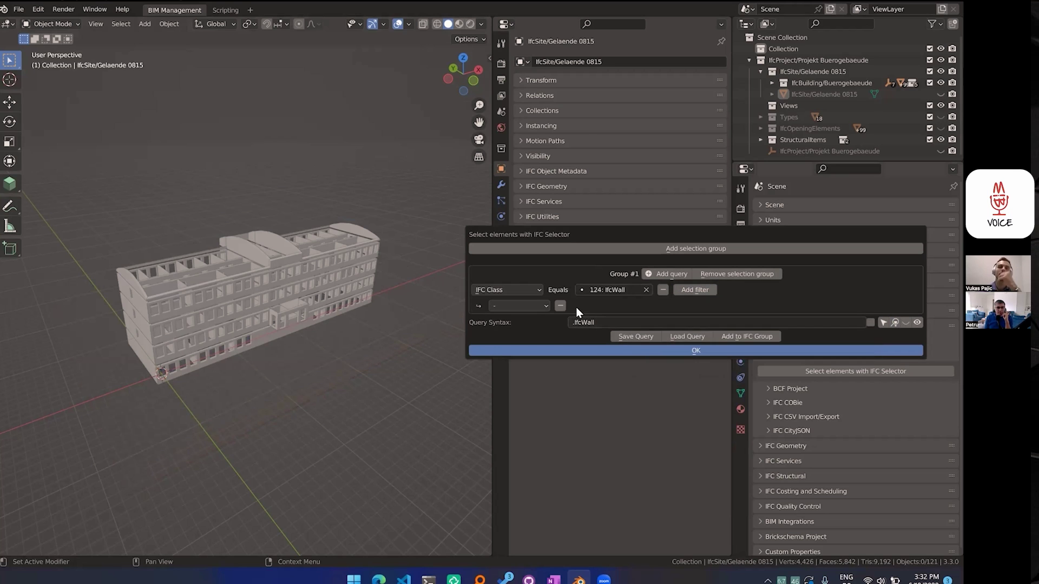
pyautogui.click(537, 307)
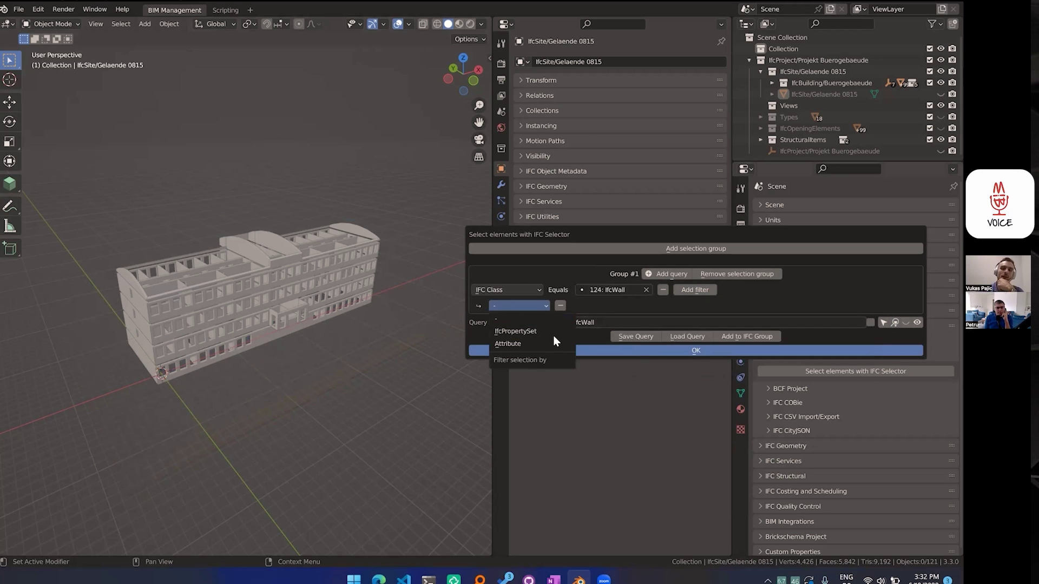
pyautogui.click(548, 331)
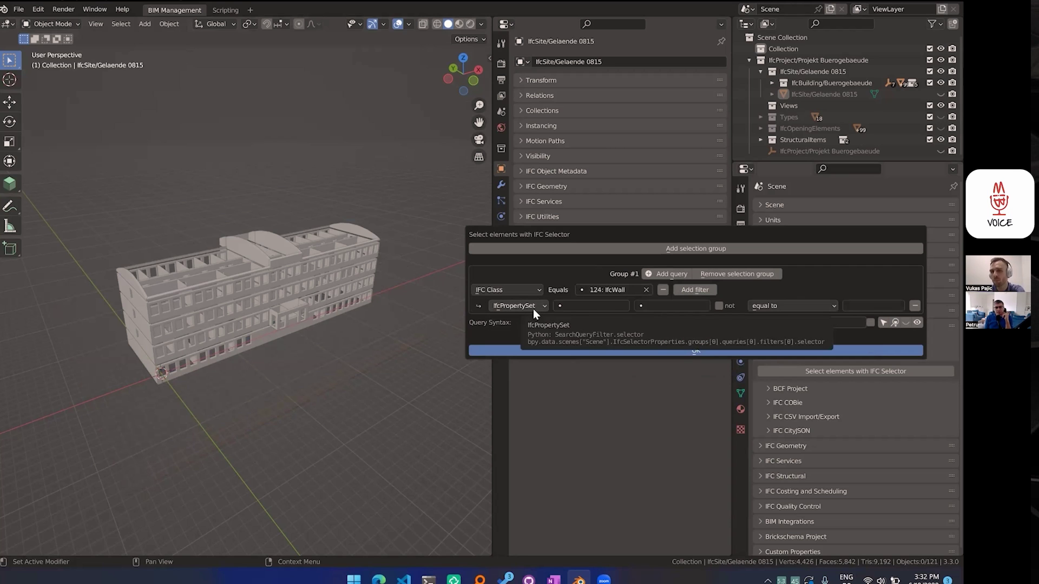
pyautogui.click(583, 307)
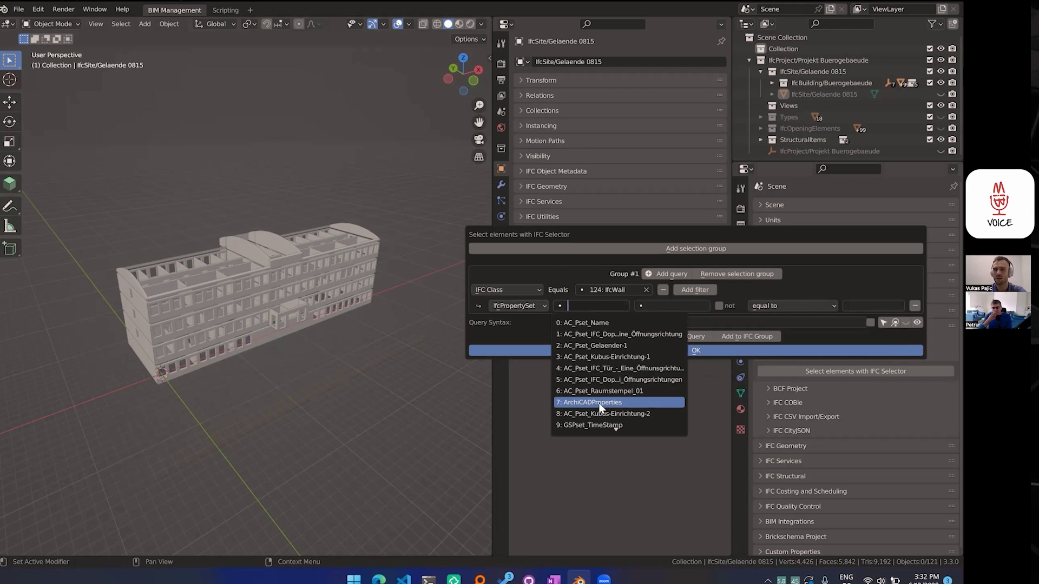
pyautogui.click(636, 405)
# Choose Ebene as the filter's property and equal to as its comparison
pyautogui.click(661, 306)
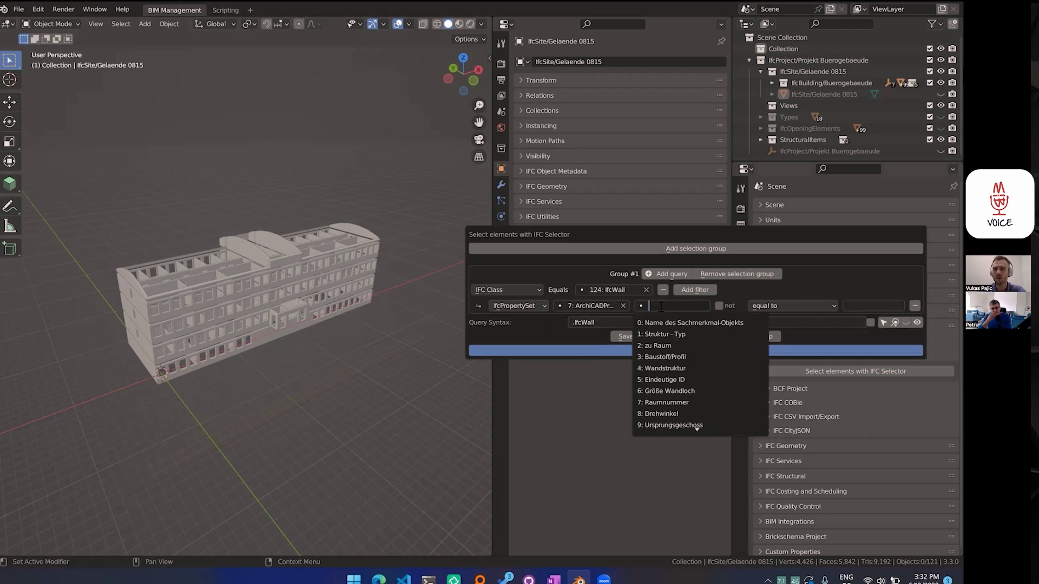
pyautogui.scroll(-2, 697, 424)
pyautogui.scroll(-1, 718, 400)
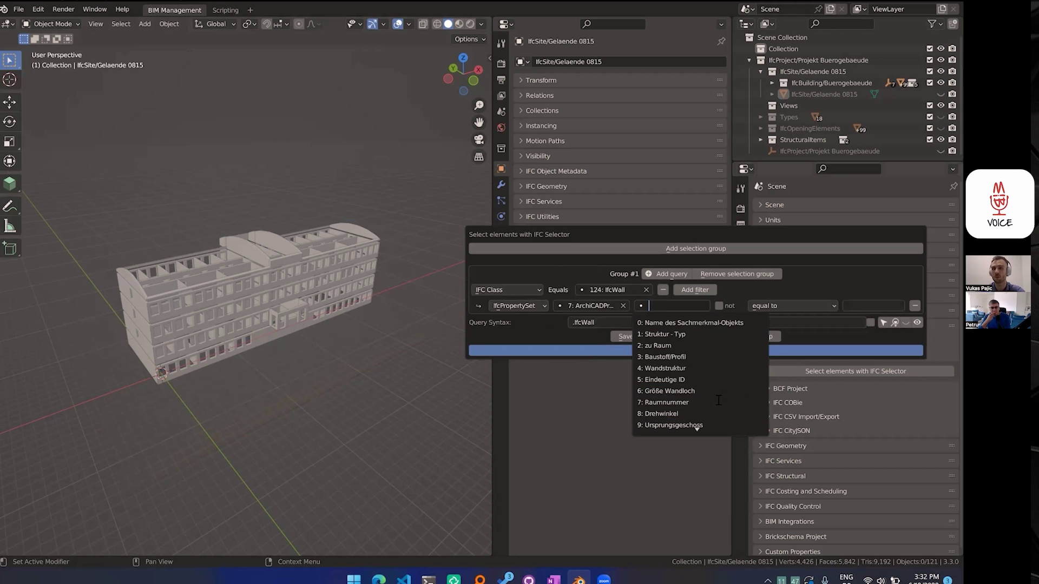
pyautogui.scroll(3, 689, 373)
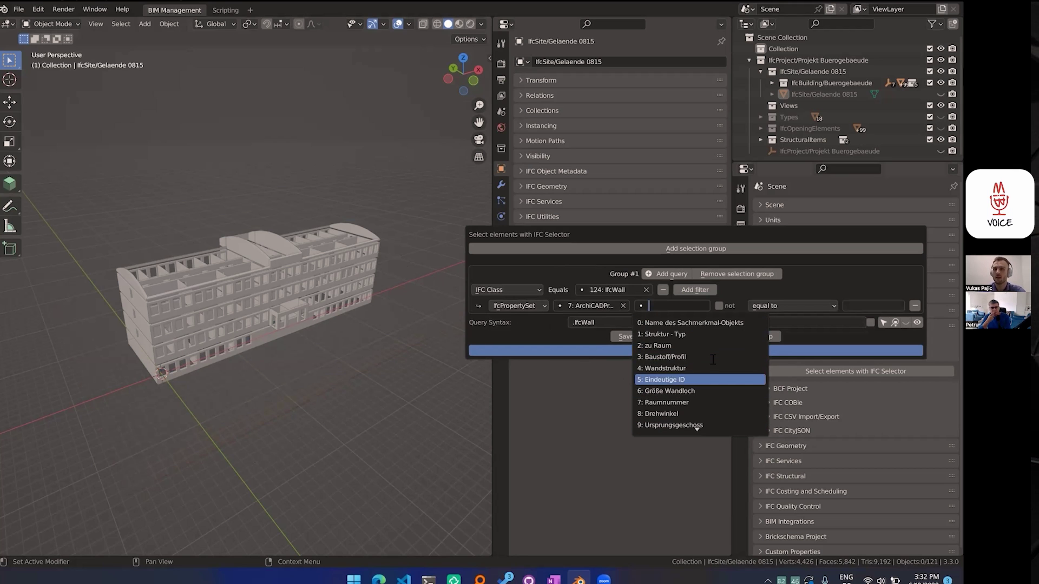
pyautogui.scroll(-12, 713, 360)
pyautogui.scroll(9, 713, 360)
pyautogui.scroll(8, 713, 359)
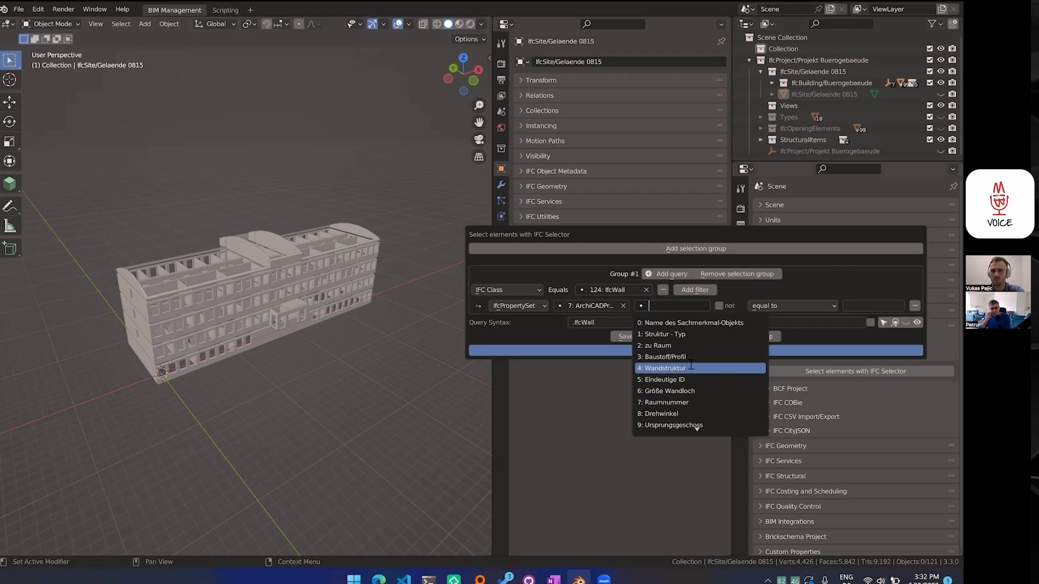
pyautogui.scroll(-16, 692, 365)
pyautogui.scroll(-7, 693, 372)
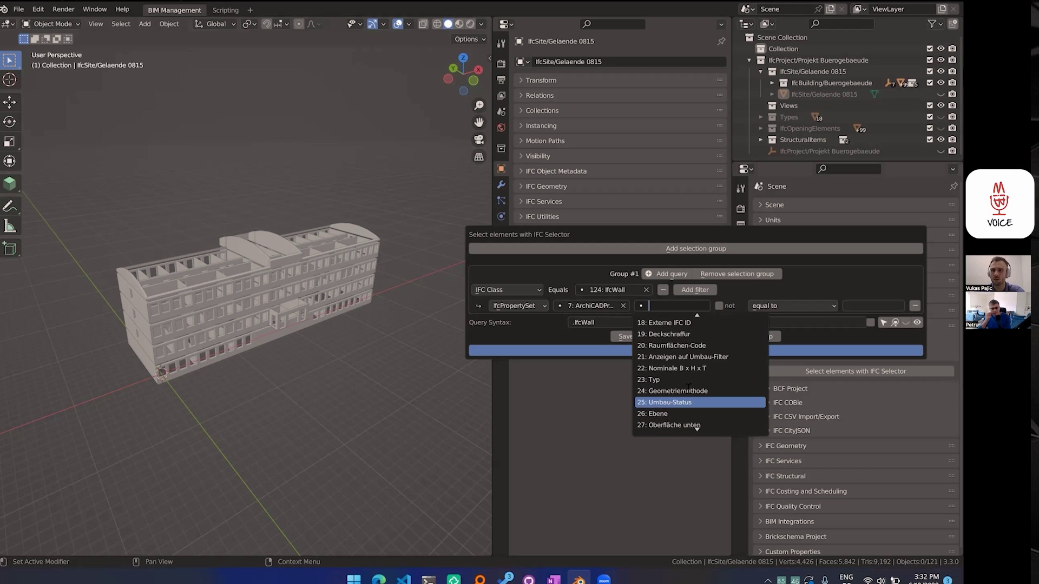
pyautogui.click(680, 413)
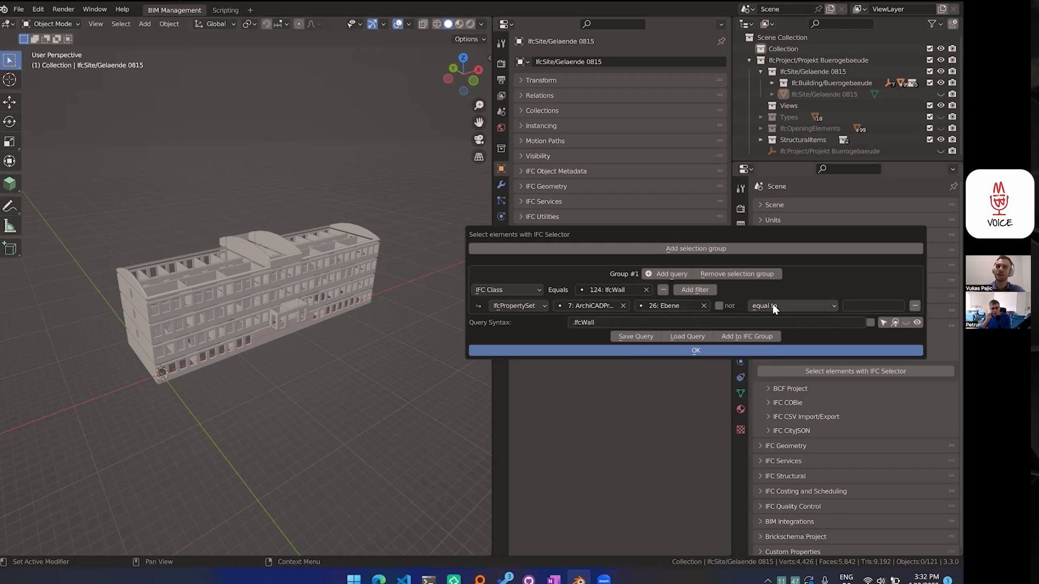
pyautogui.click(774, 306)
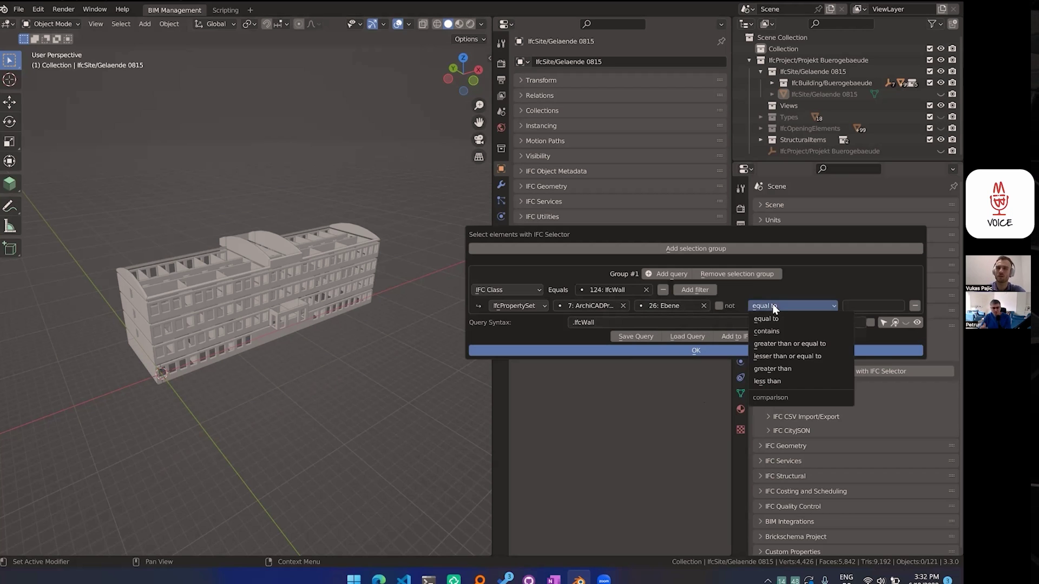
pyautogui.click(775, 316)
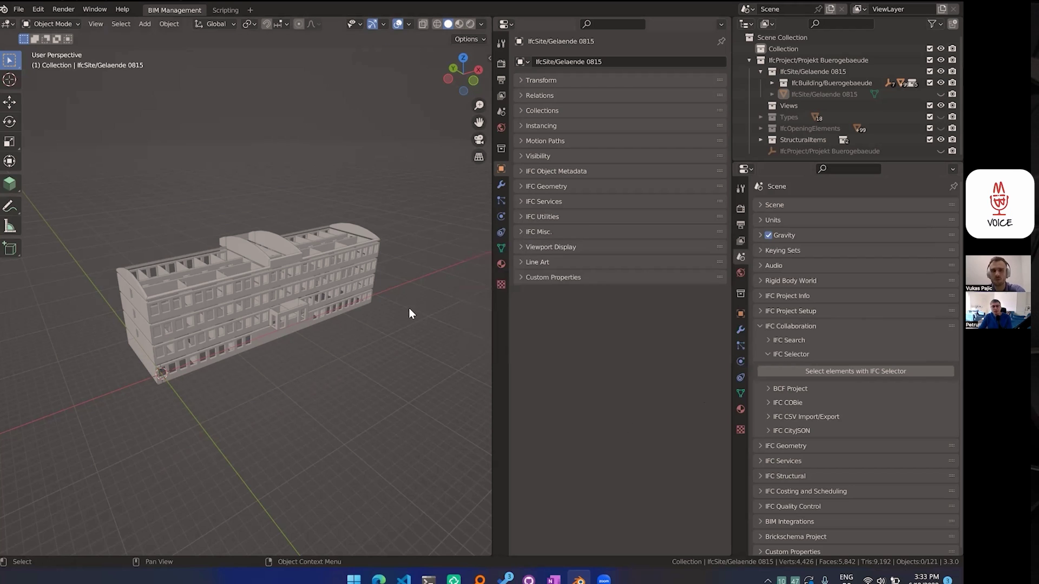
# Select an exterior wall on the building's front facade and expand its ArchiCADProperties under the object property sets
pyautogui.click(268, 301)
pyautogui.click(540, 172)
pyautogui.keyDown('ctrl'); pyautogui.click(536, 362); pyautogui.keyUp('ctrl')
pyautogui.click(541, 284)
pyautogui.click(541, 267)
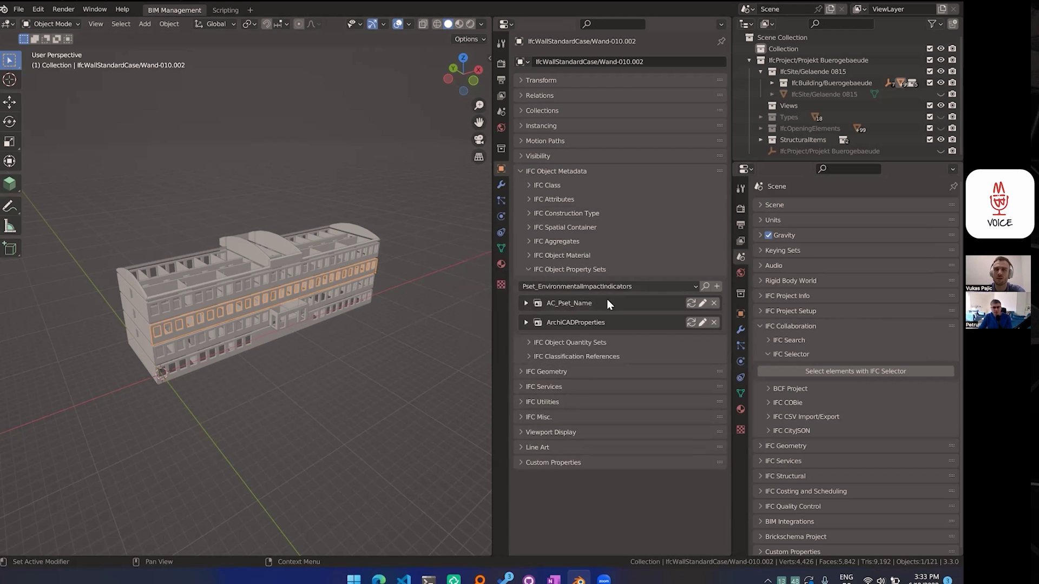
pyautogui.click(544, 325)
pyautogui.scroll(-2, 577, 349)
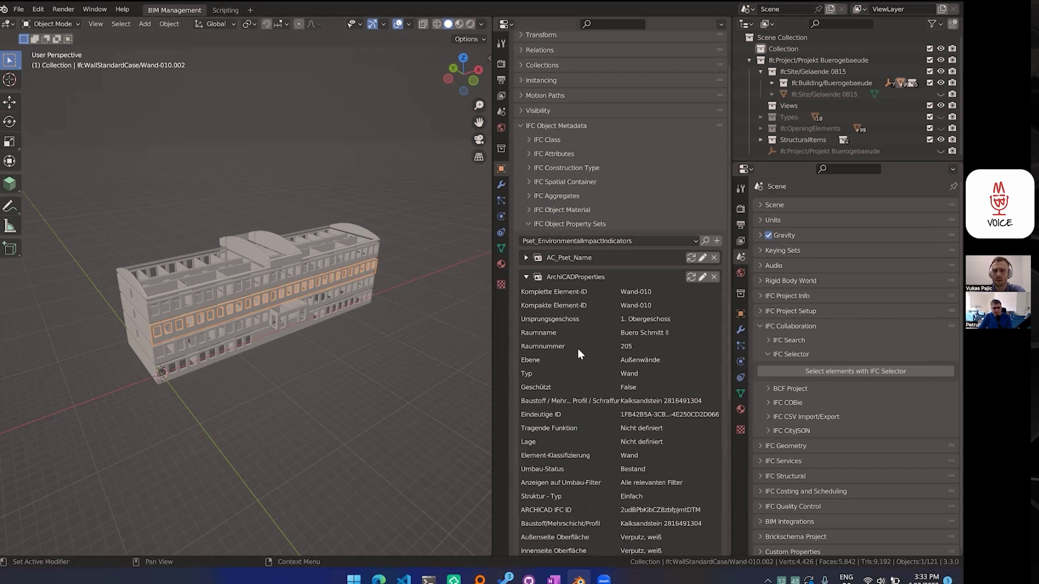
# Open the selected wall's ArchiCADProperties for editing, copy the Ebene value Außenwände, and leave the editing mode
pyautogui.click(702, 278)
pyautogui.click(617, 388)
pyautogui.hotkey('ctrl', 'c')
pyautogui.click(707, 278)
# Reopen the IFC Selector, paste Außenwände as the Ebene filter's value, and isolate the matching walls
pyautogui.click(845, 373)
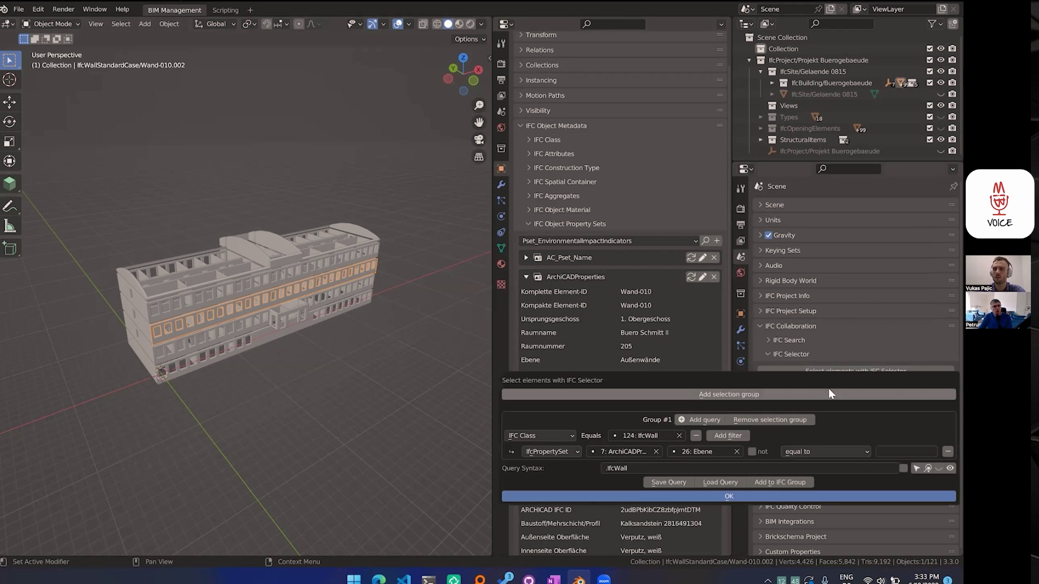
pyautogui.moveTo(793, 379); pyautogui.dragTo(722, 281)
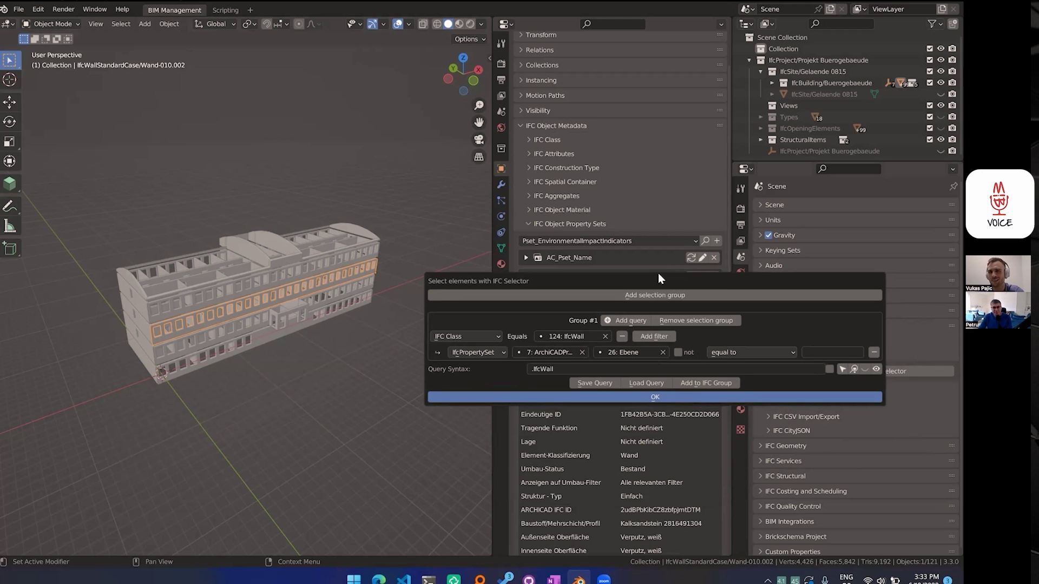
pyautogui.click(834, 352)
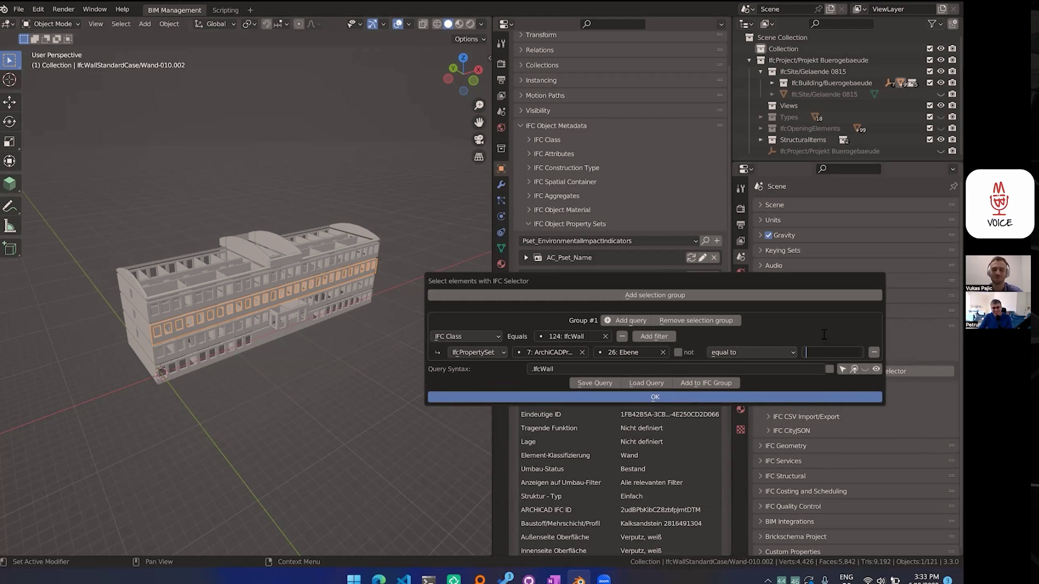
pyautogui.click(825, 333)
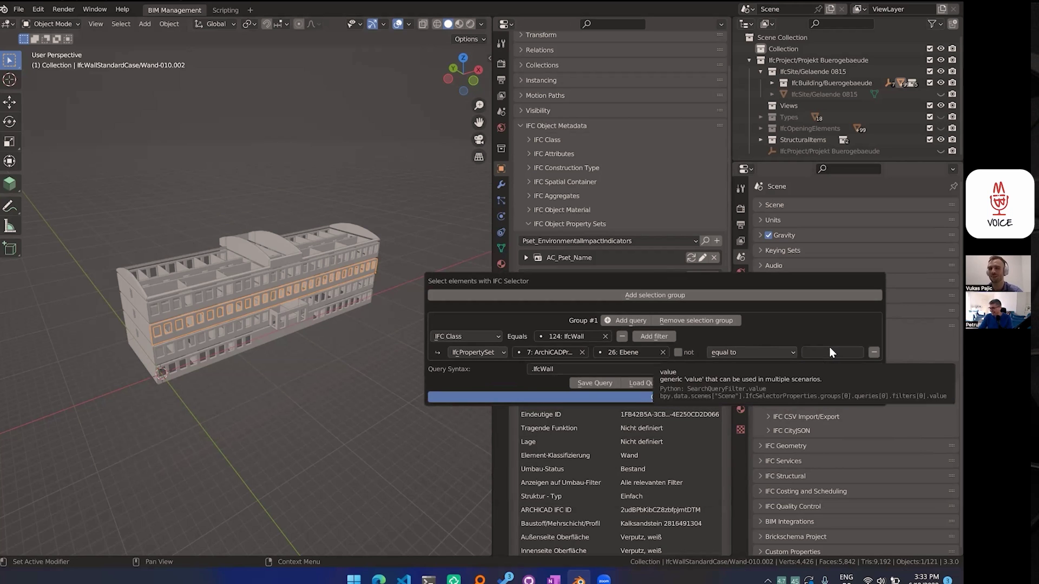
pyautogui.click(831, 352)
pyautogui.hotkey('ctrl', 'v')
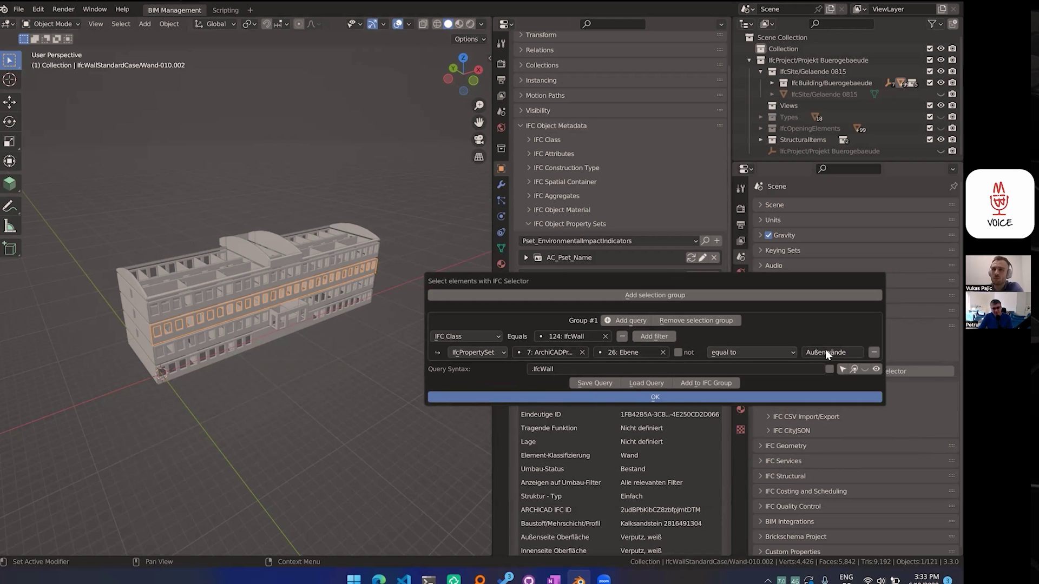
pyautogui.click(854, 369)
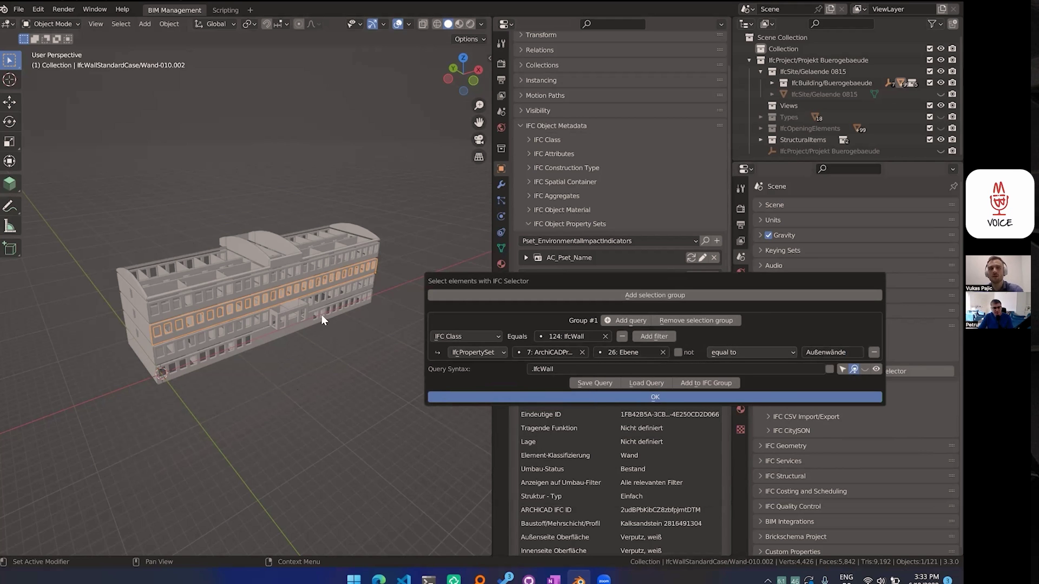
pyautogui.moveTo(338, 323); pyautogui.dragTo(356, 413, button='middle')
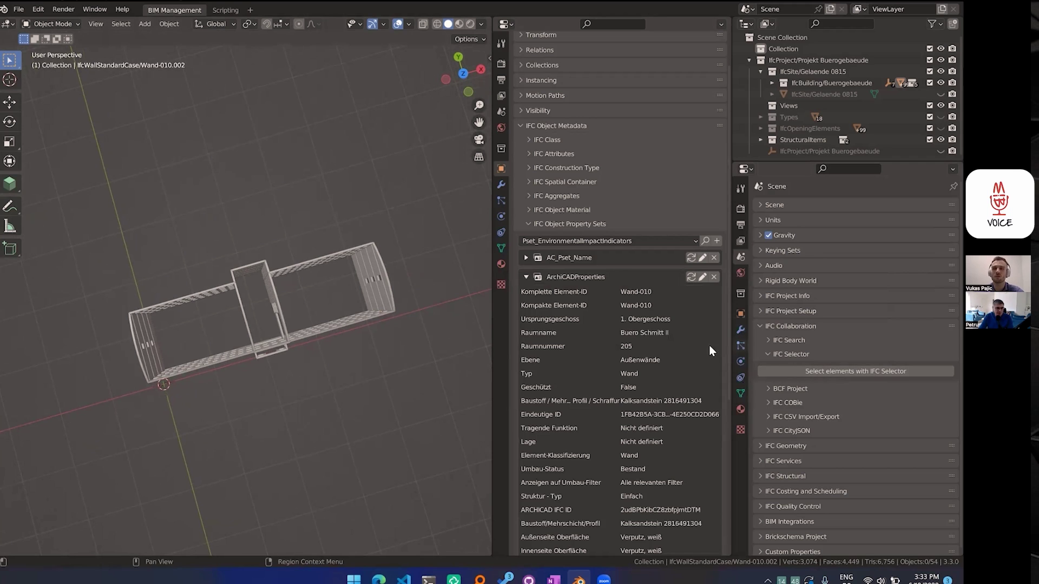
# Reopen the IFC Selector and add a second query joined with or, using IFC Class as its selector type
pyautogui.click(850, 371)
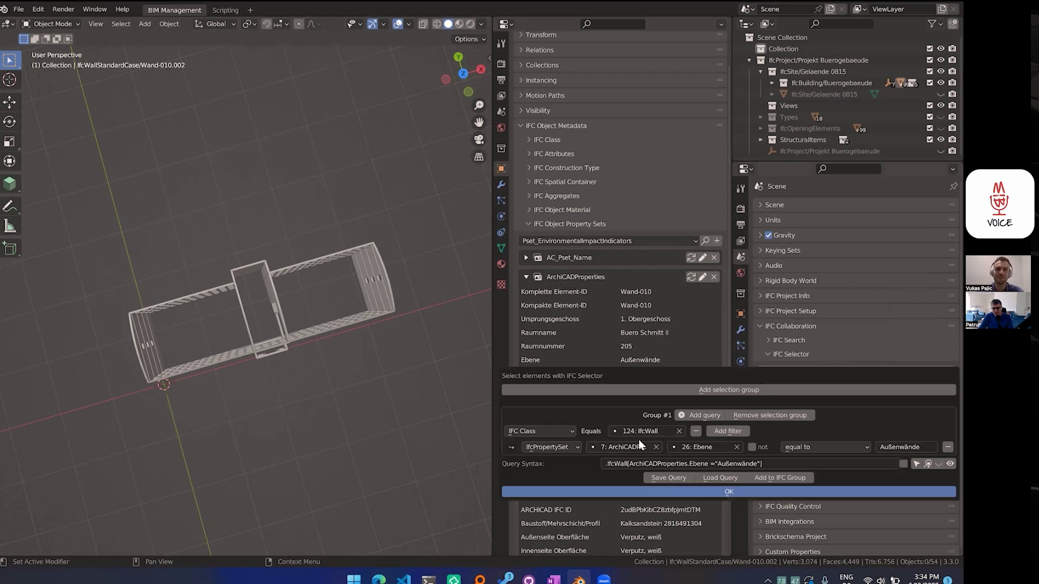
pyautogui.click(706, 415)
pyautogui.click(518, 463)
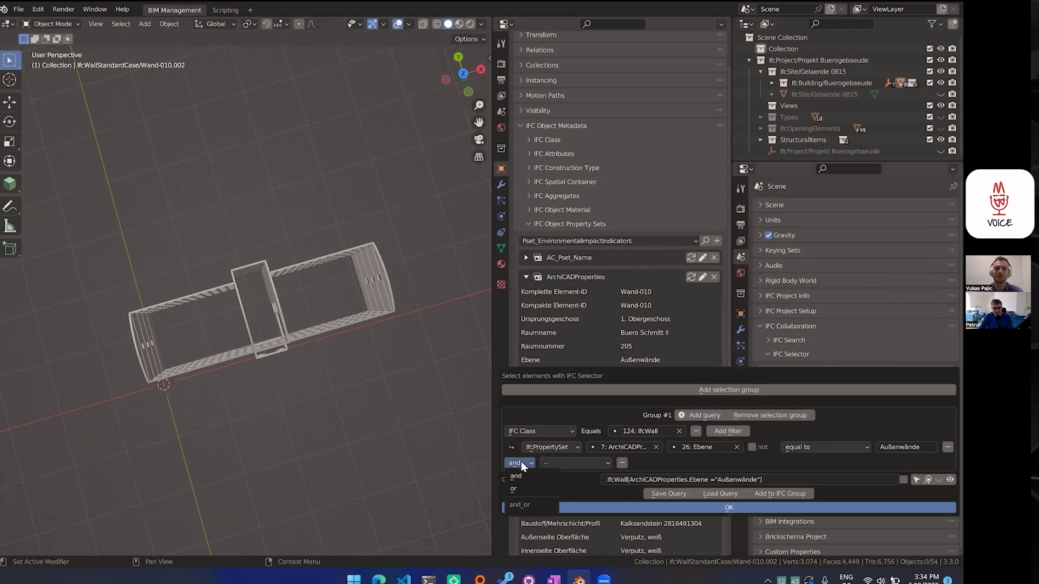
pyautogui.click(526, 489)
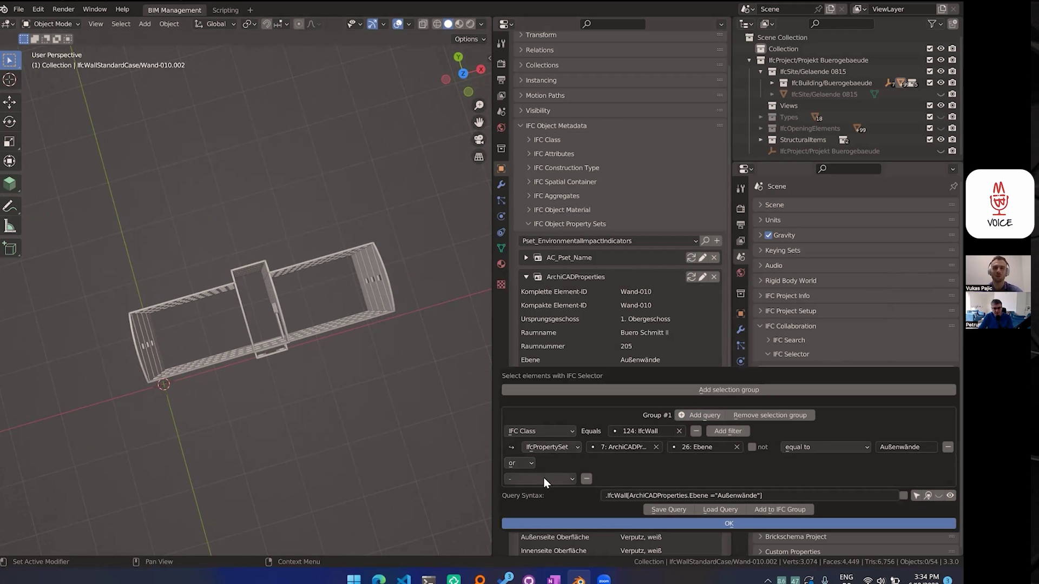
pyautogui.click(551, 476)
pyautogui.click(544, 451)
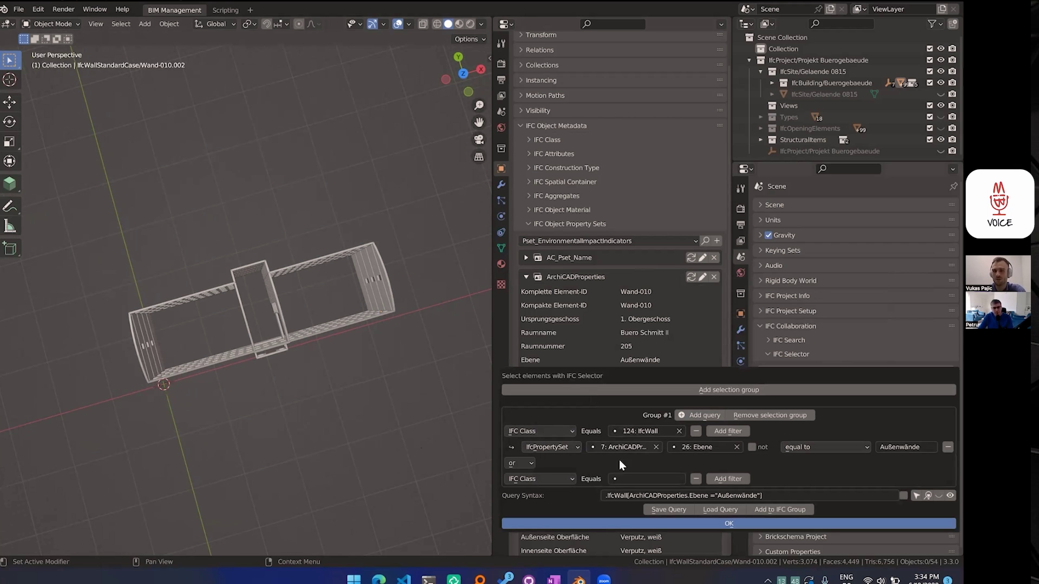
pyautogui.click(644, 479)
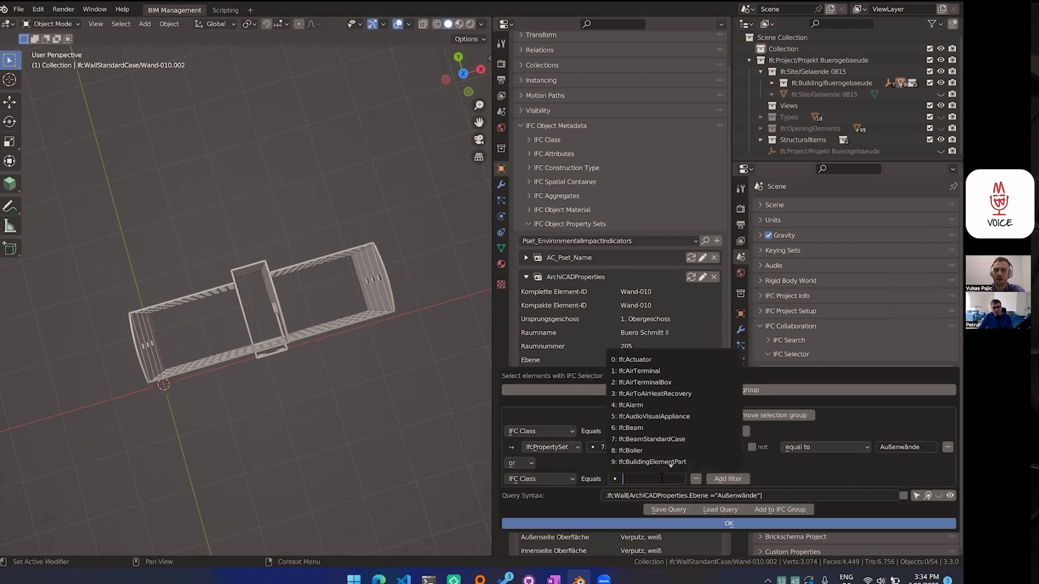
# Change the second query's joining operator to and, and set its selector type to IfcSpatialElement
pyautogui.click(523, 464)
pyautogui.click(521, 476)
pyautogui.click(576, 463)
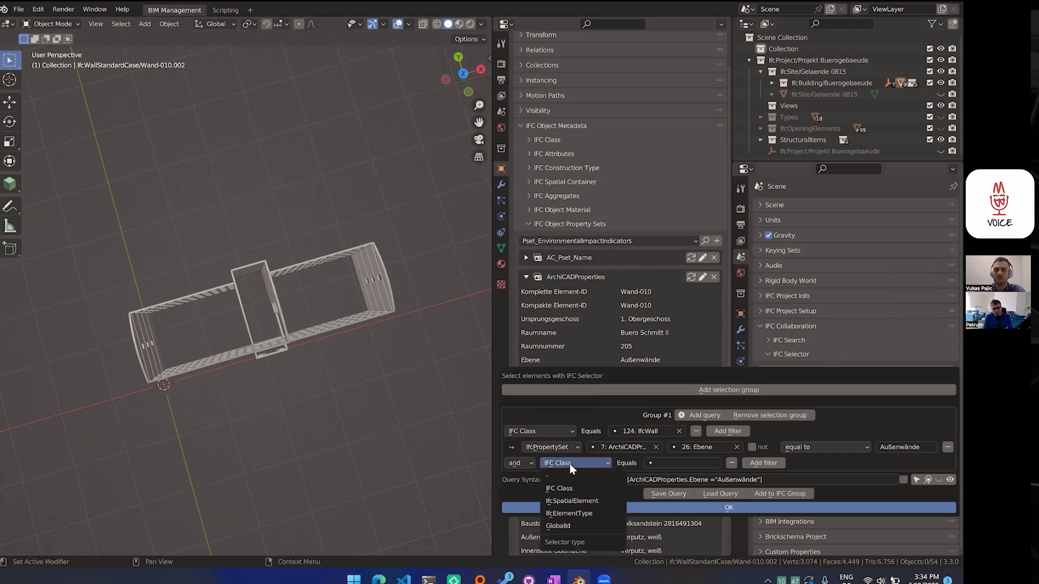
pyautogui.click(588, 500)
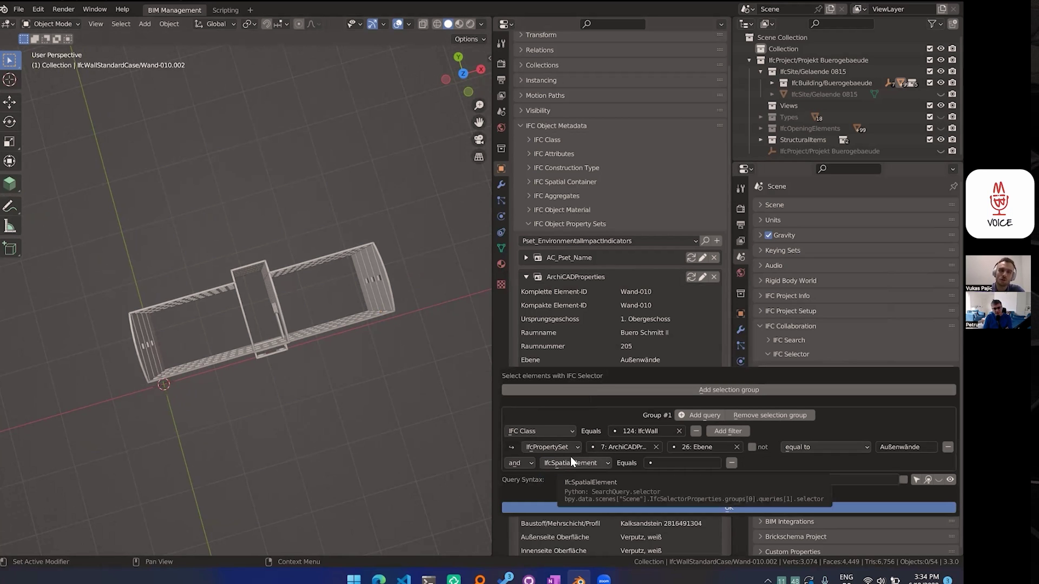
# Set the spatial query to IfcBuildingStorey with the storey Erdgeschoss, and isolate the matching exterior walls
pyautogui.click(666, 463)
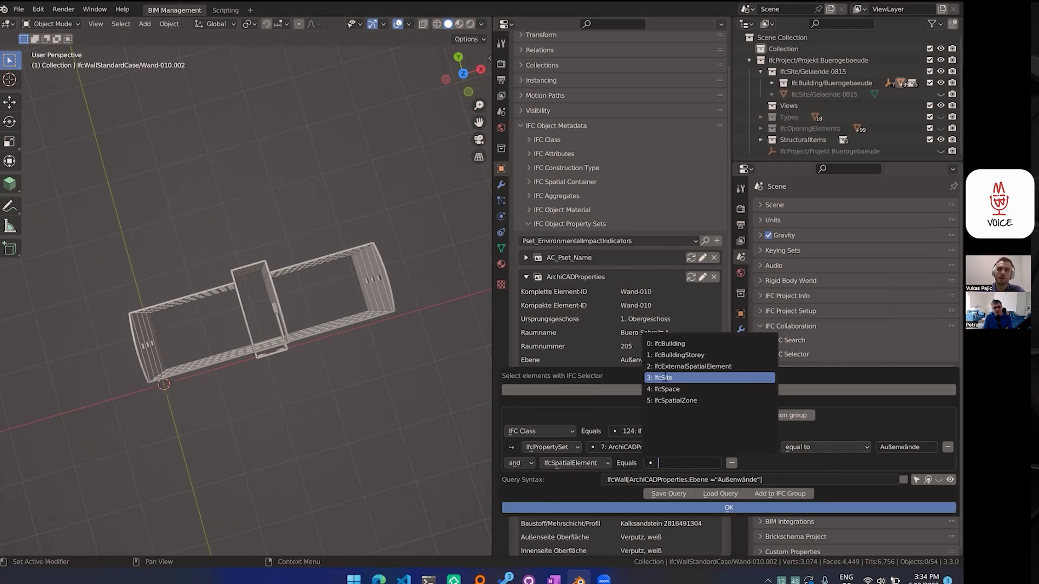
pyautogui.click(680, 355)
pyautogui.click(771, 463)
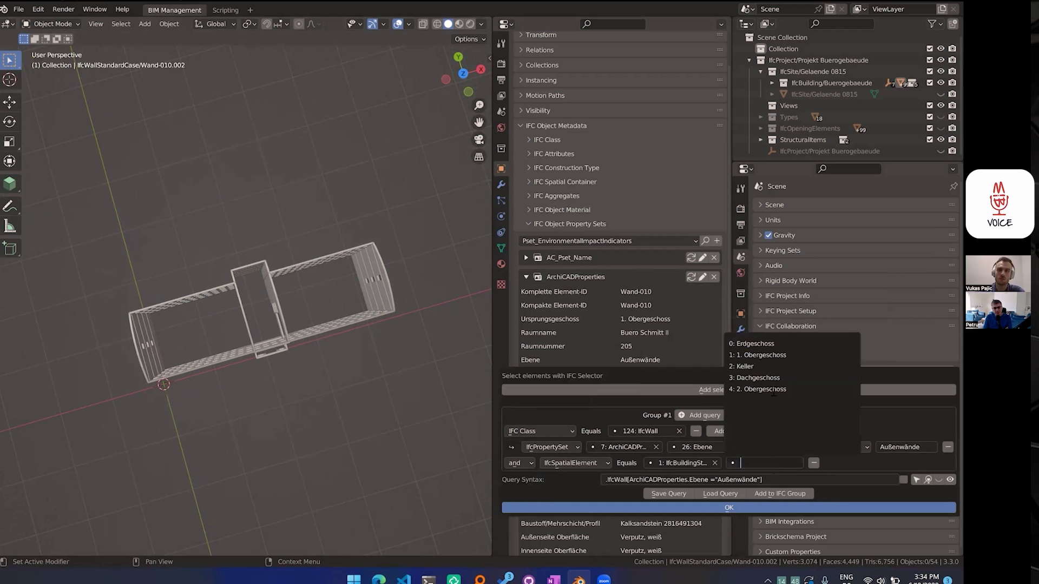
pyautogui.click(773, 344)
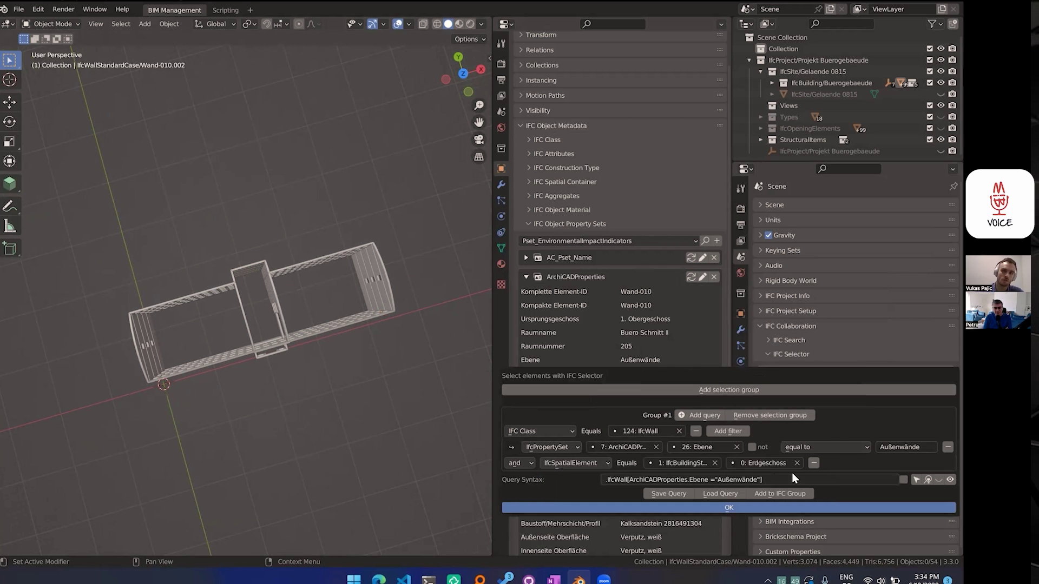
pyautogui.click(928, 480)
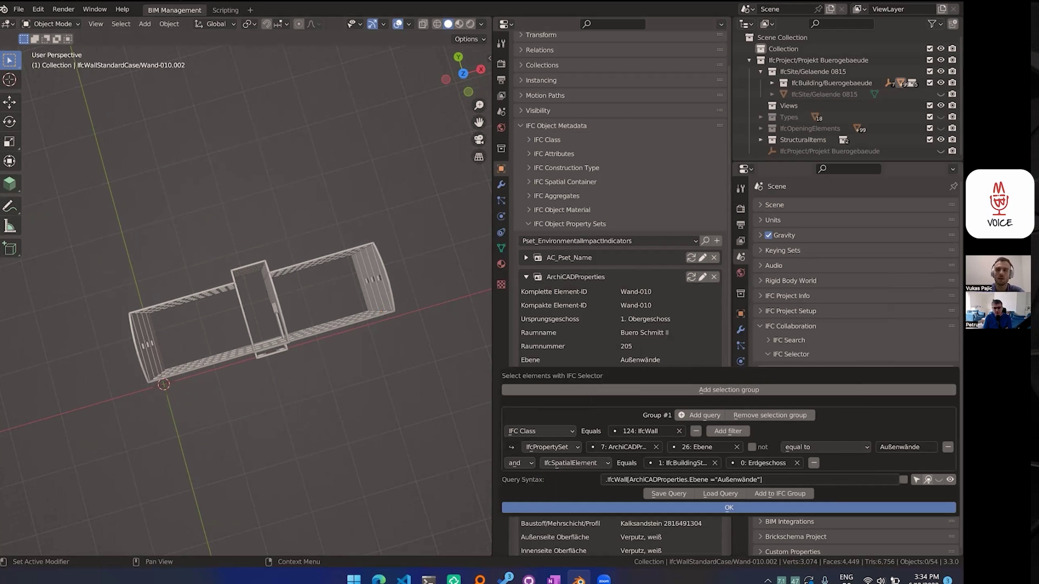
pyautogui.moveTo(358, 283); pyautogui.dragTo(248, 294, button='middle')
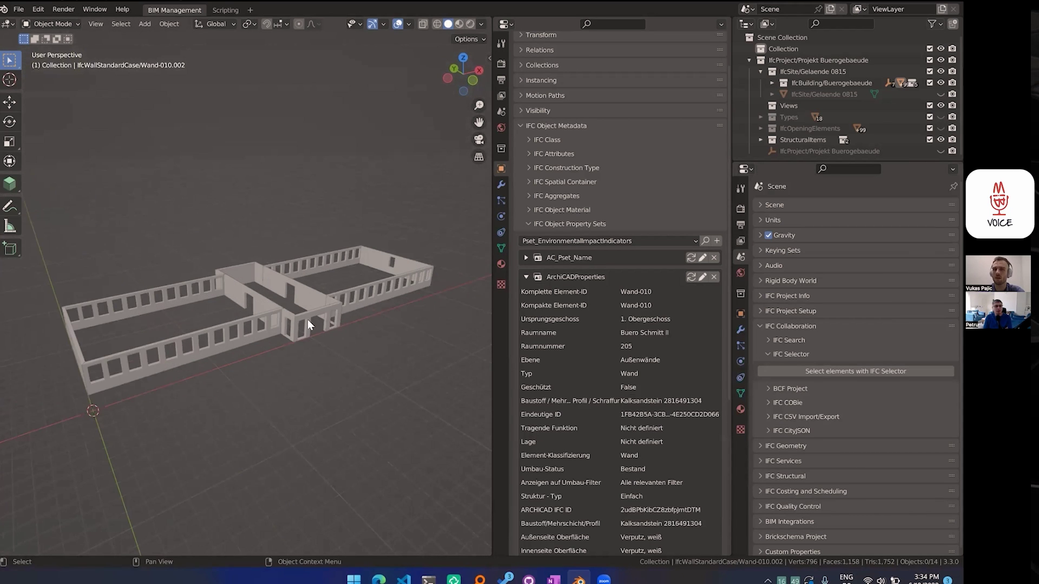
# Reopen the IFC Selector and save the combined wall and storey query under the name BIMVoice
pyautogui.click(831, 371)
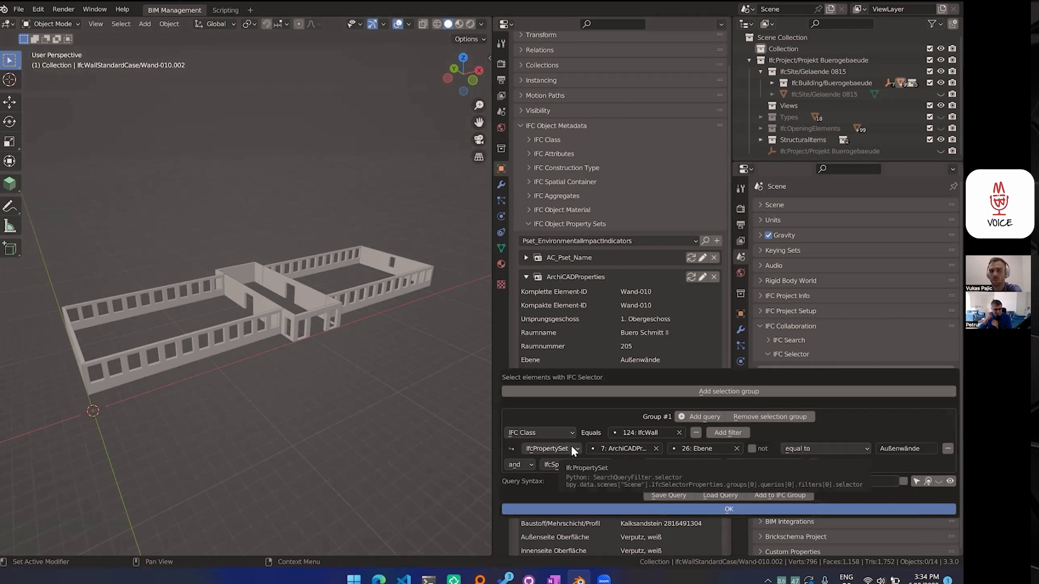
pyautogui.click(669, 495)
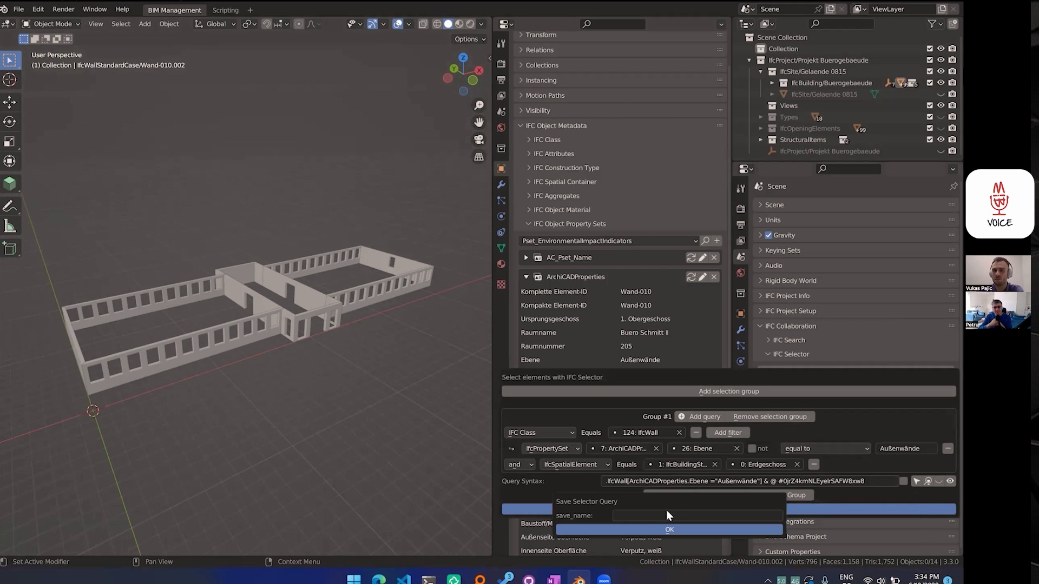
pyautogui.write('BIM')
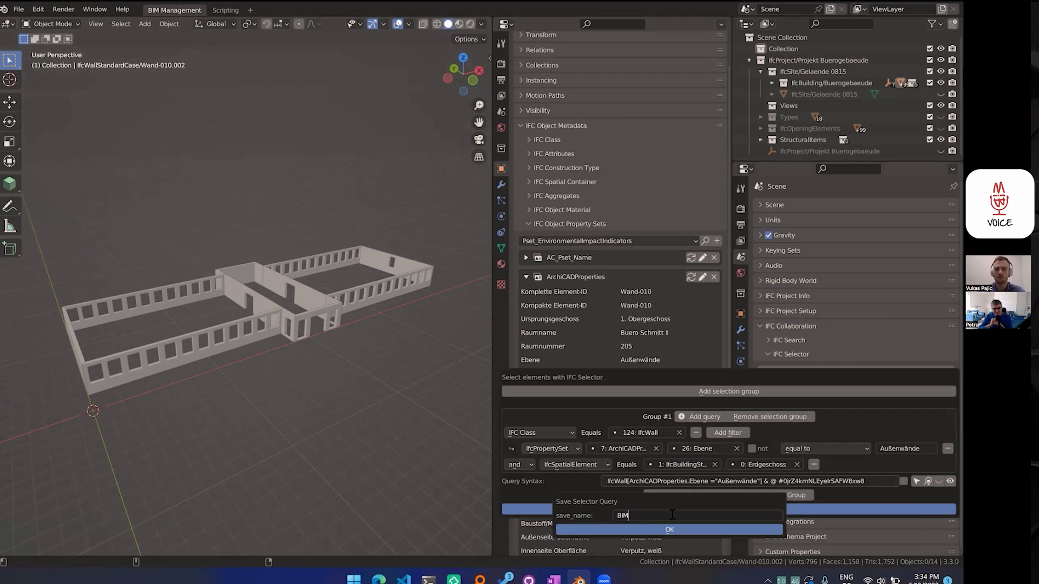
pyautogui.write('VOICE')
pyautogui.click(689, 528)
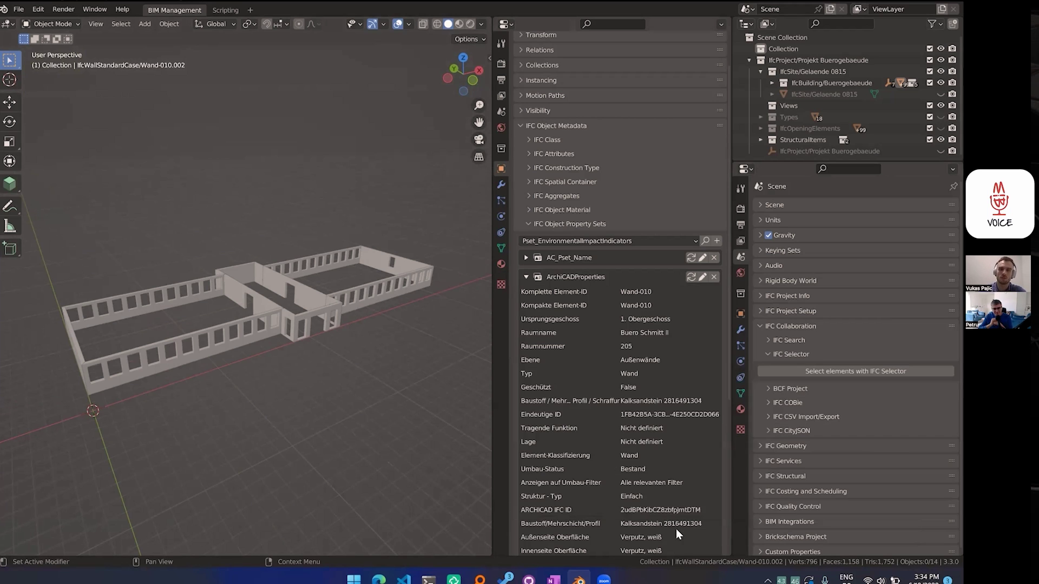
# Reopen the IFC Selector and check the list of saved queries available for loading
pyautogui.click(827, 372)
pyautogui.click(723, 492)
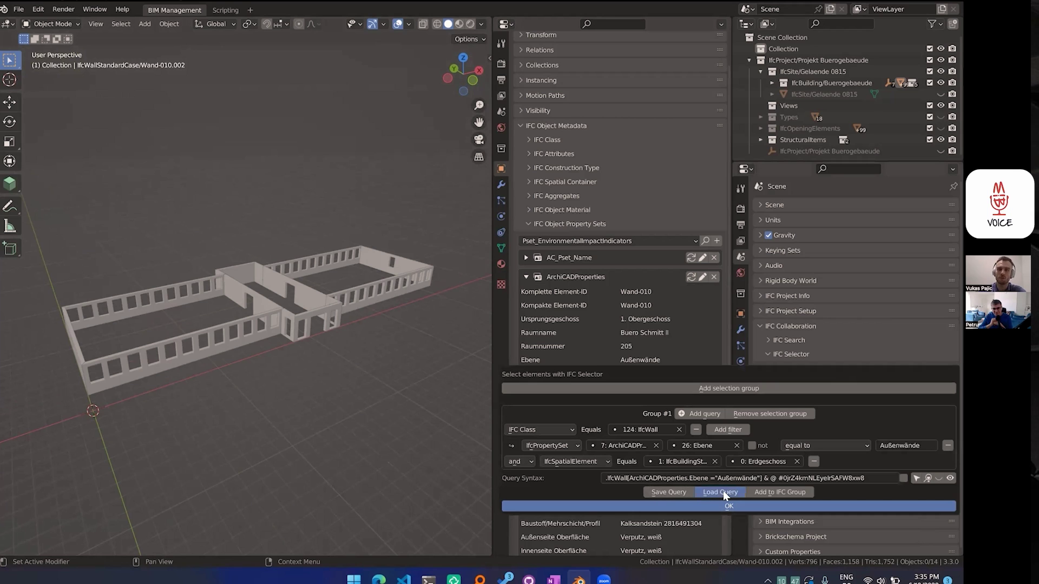
pyautogui.click(847, 499)
pyautogui.click(749, 499)
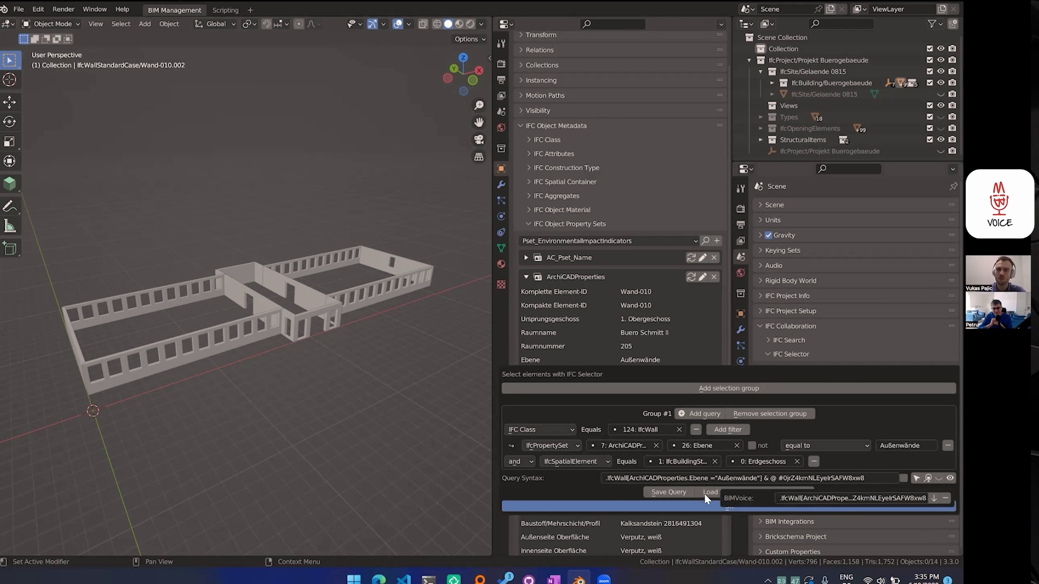
pyautogui.click(731, 493)
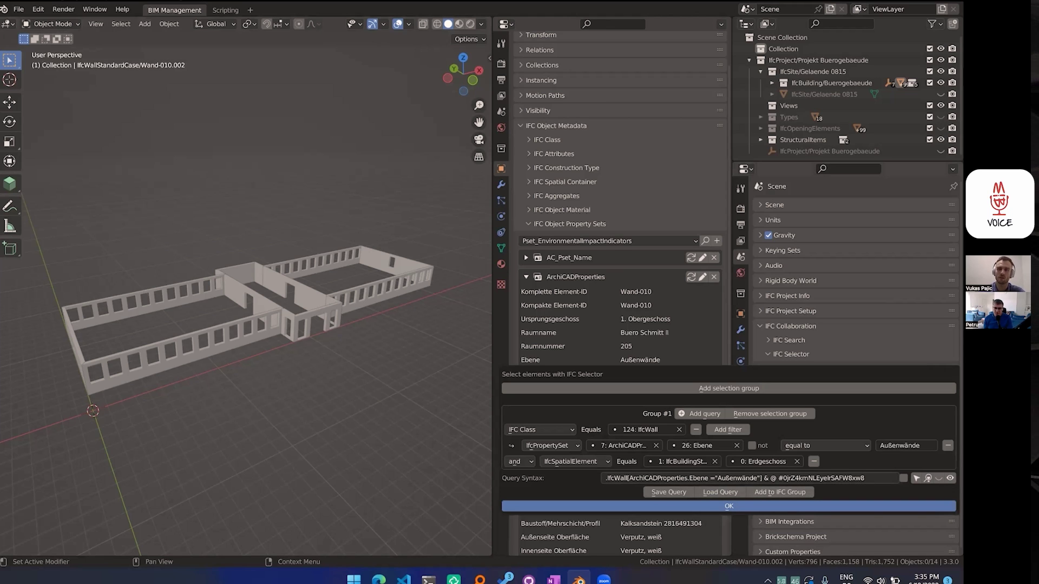
# Replace the configured selection group in the IFC Selector with a new empty one
pyautogui.click(772, 413)
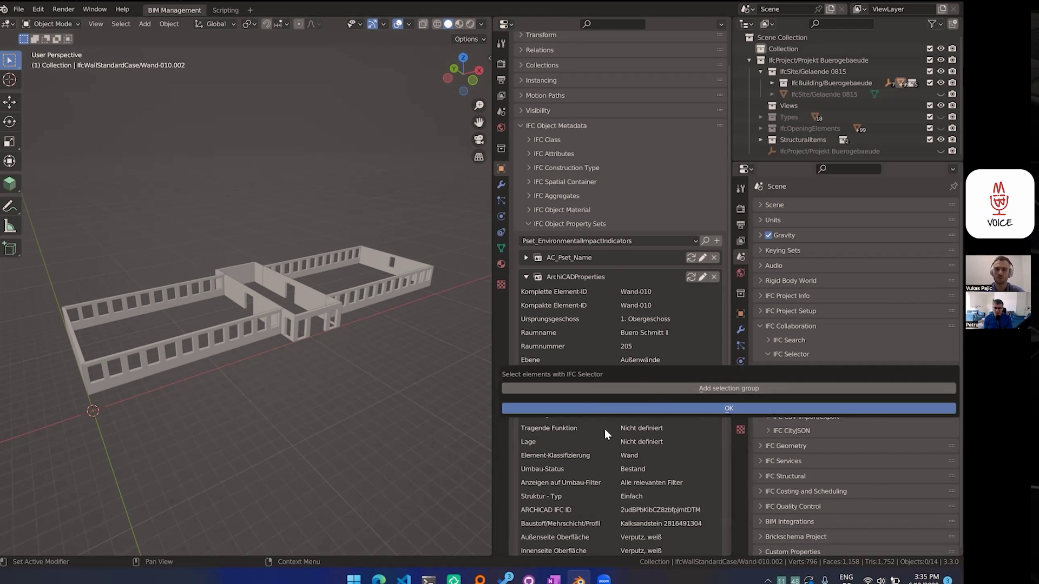
pyautogui.click(677, 387)
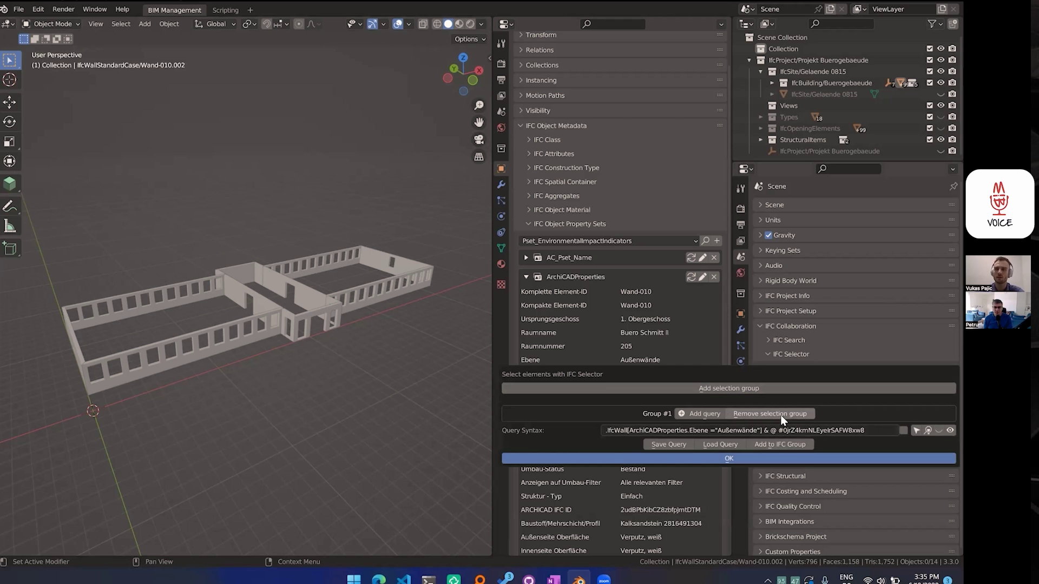
pyautogui.click(782, 414)
pyautogui.click(751, 388)
# Clear the query syntax and load the saved BIMVoice query in its place
pyautogui.click(831, 431)
pyautogui.press('BackSpace')
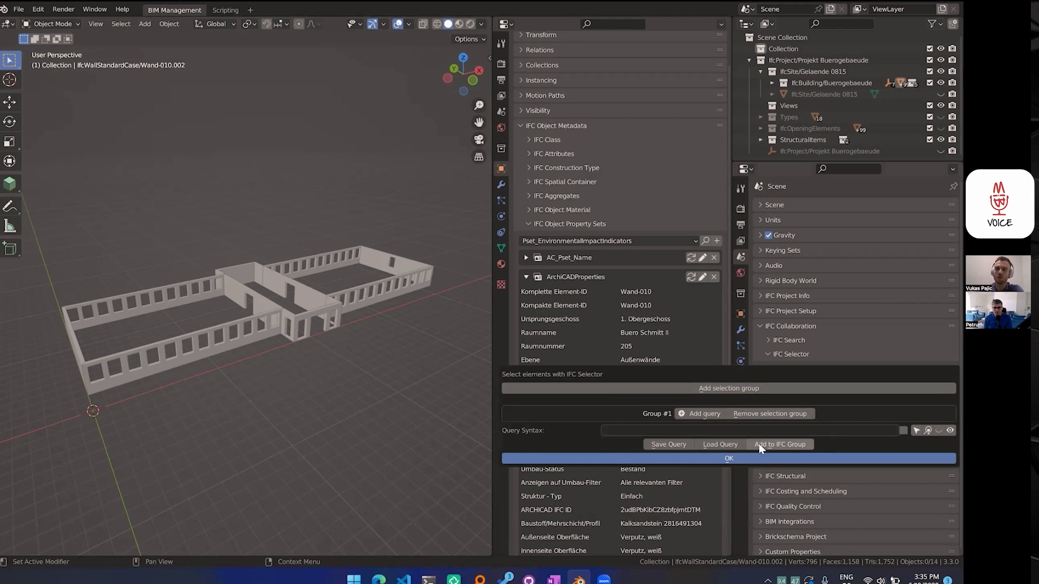
pyautogui.click(733, 445)
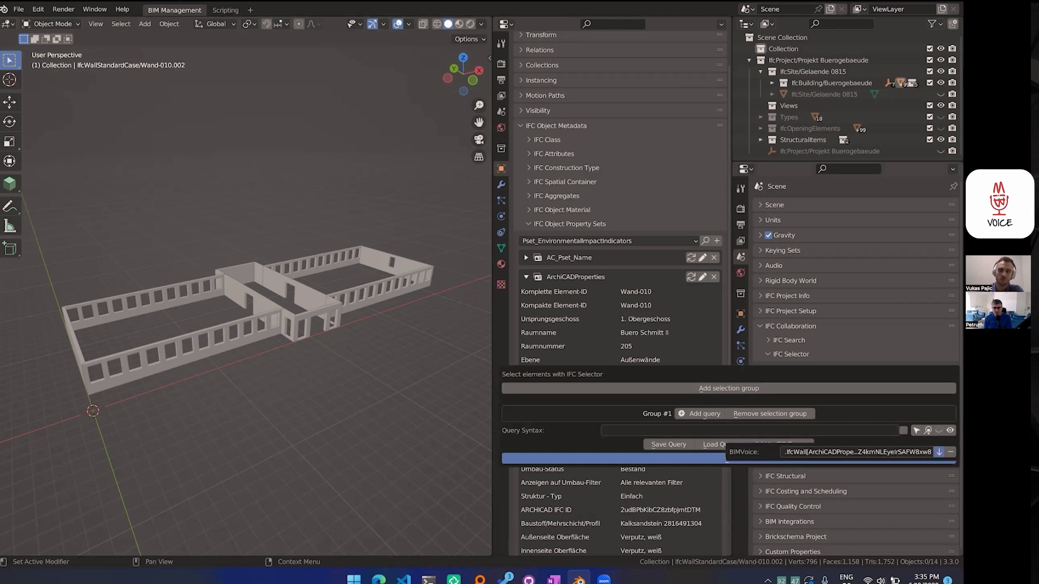
pyautogui.click(860, 452)
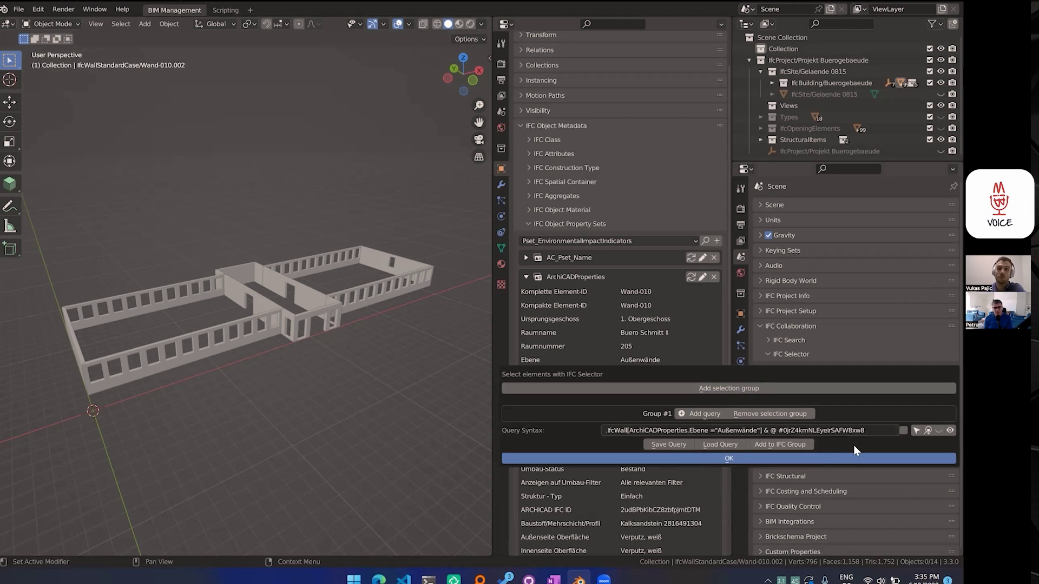
# Add the query to a new IFC group, enter BIMVoice as the group's name, and close the IFC Selector
pyautogui.click(759, 445)
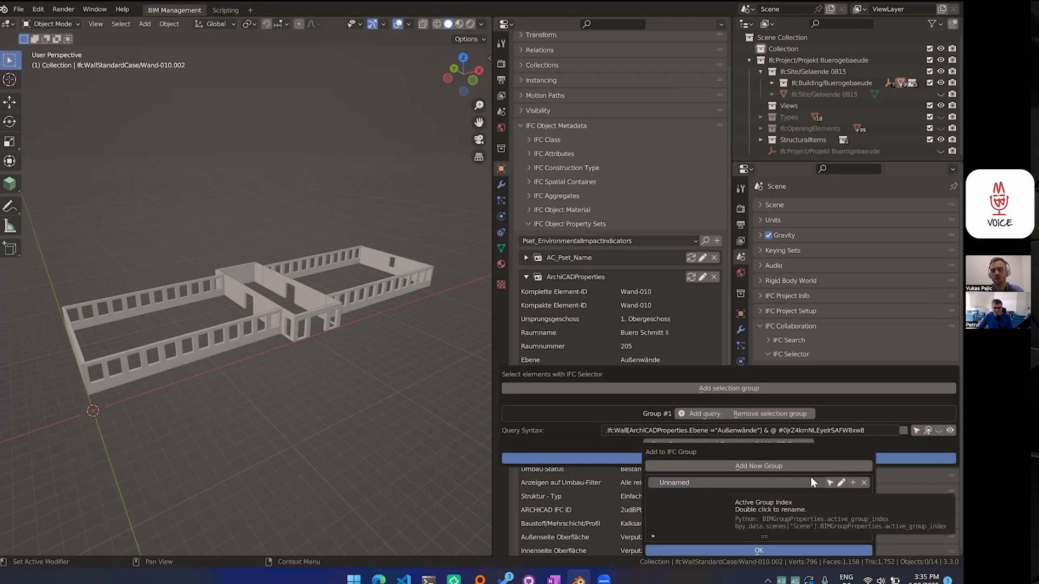
pyautogui.click(841, 483)
pyautogui.click(733, 526)
pyautogui.write('BIMVoice')
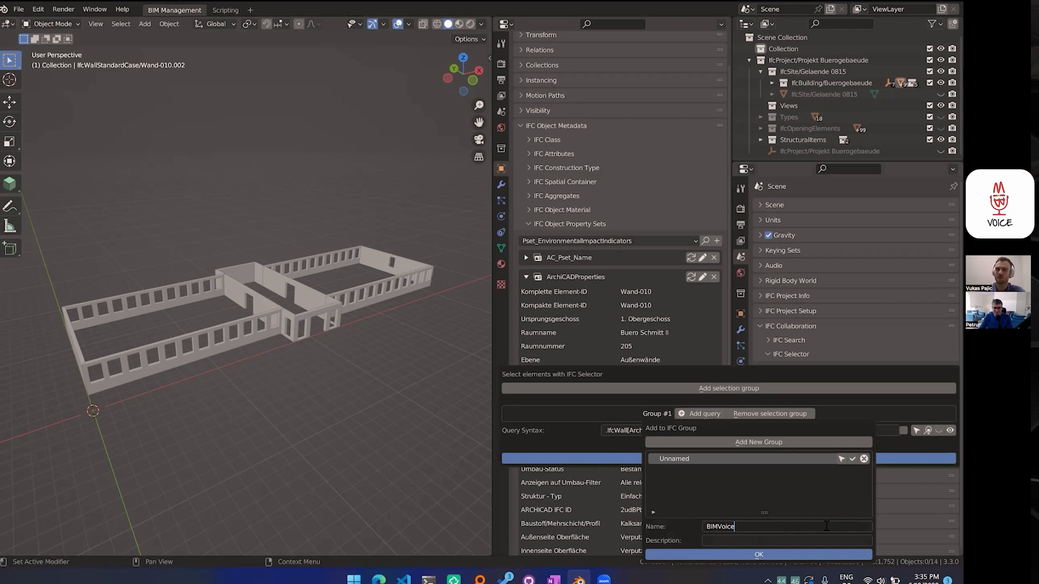
pyautogui.click(762, 556)
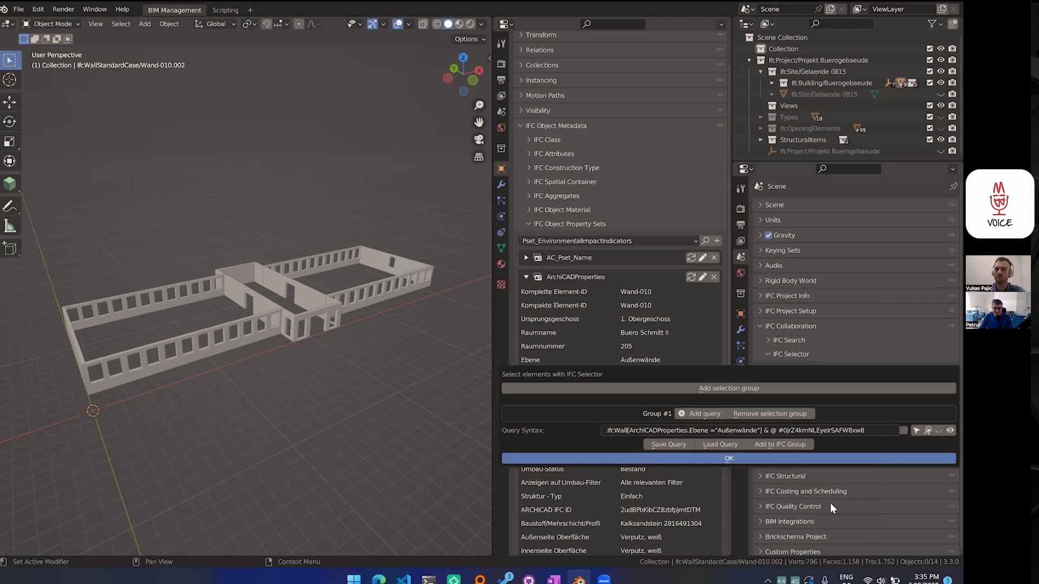
pyautogui.click(732, 457)
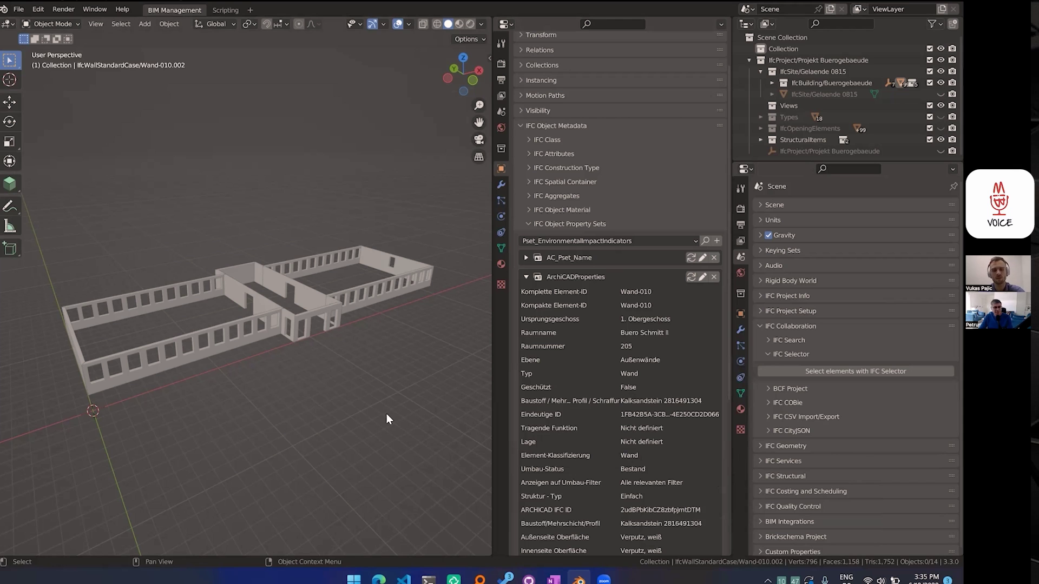
# Unhide all hidden elements of the office building model
pyautogui.hotkey('alt', 'h')
pyautogui.scroll(-3, 385, 392)
pyautogui.click(401, 407)
pyautogui.keyDown('shift'); pyautogui.moveTo(400, 406); pyautogui.dragTo(398, 405, button='middle'); pyautogui.keyUp('shift')
# Collapse the IFC Selector and IFC Collaboration sections, and load the IFC Groups list under IFC Project Setup
pyautogui.click(759, 326)
pyautogui.click(759, 326)
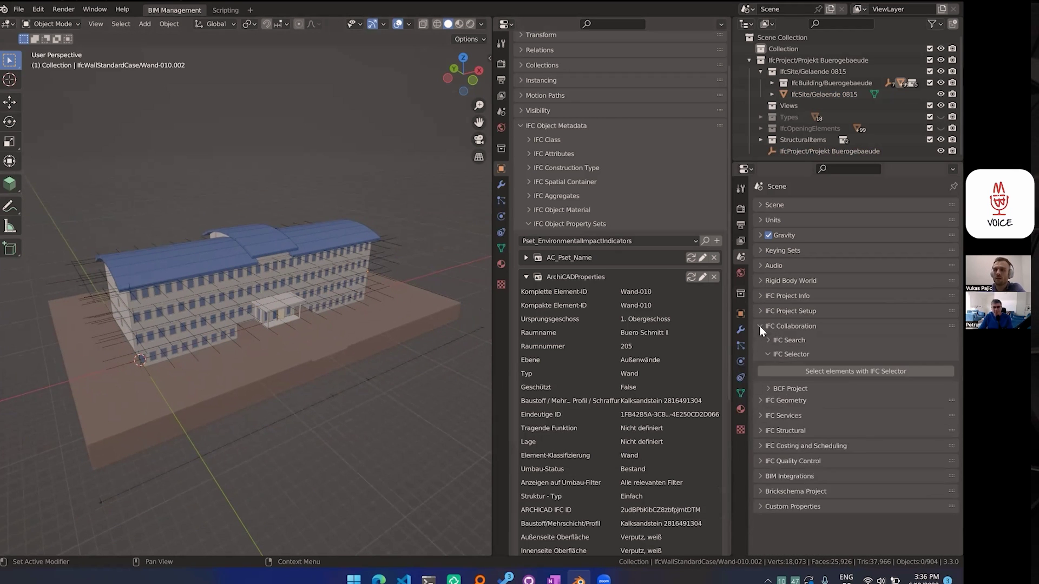
pyautogui.click(765, 352)
pyautogui.click(759, 326)
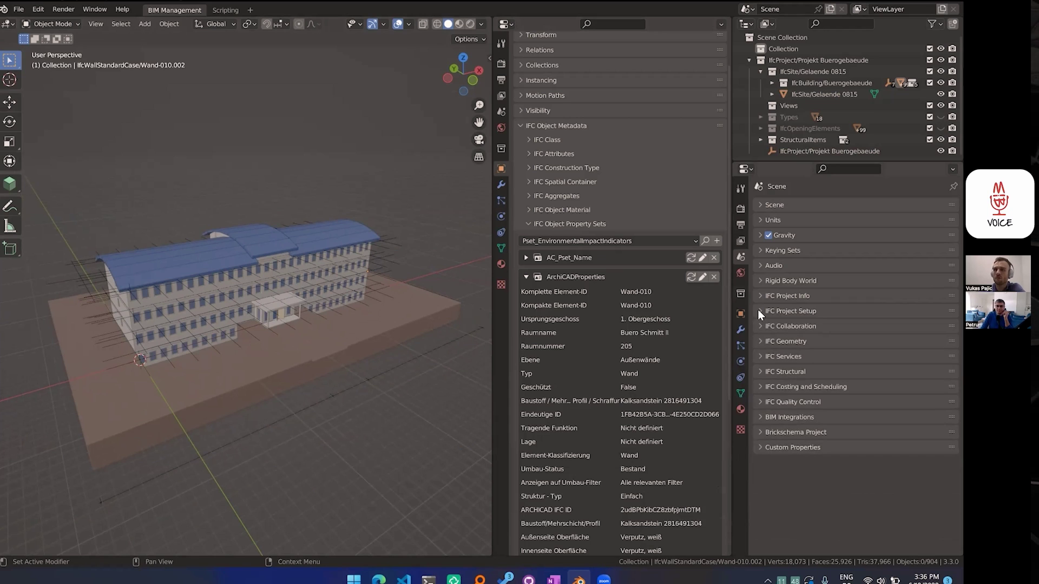
pyautogui.click(758, 310)
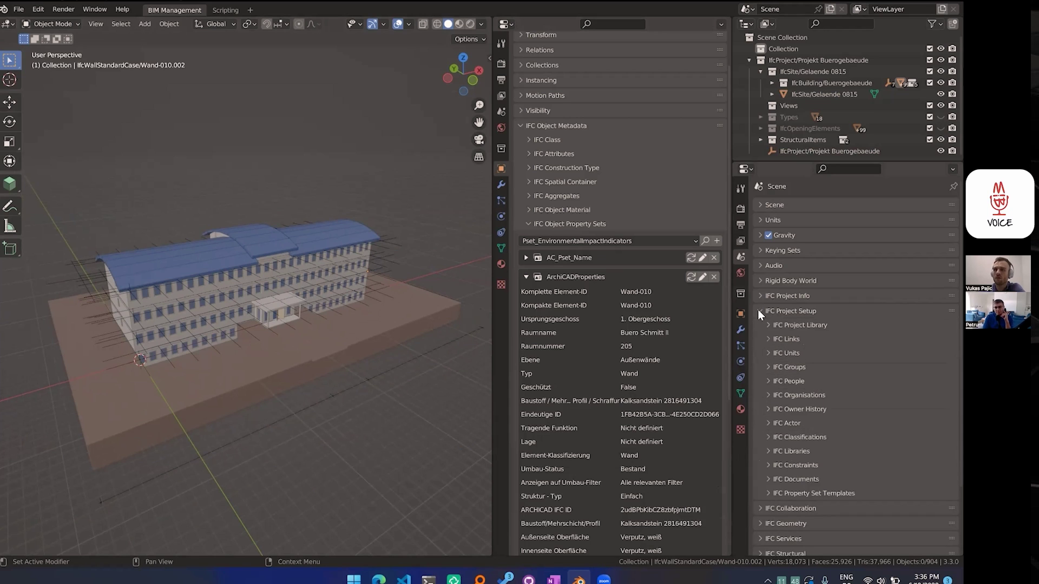
pyautogui.click(767, 367)
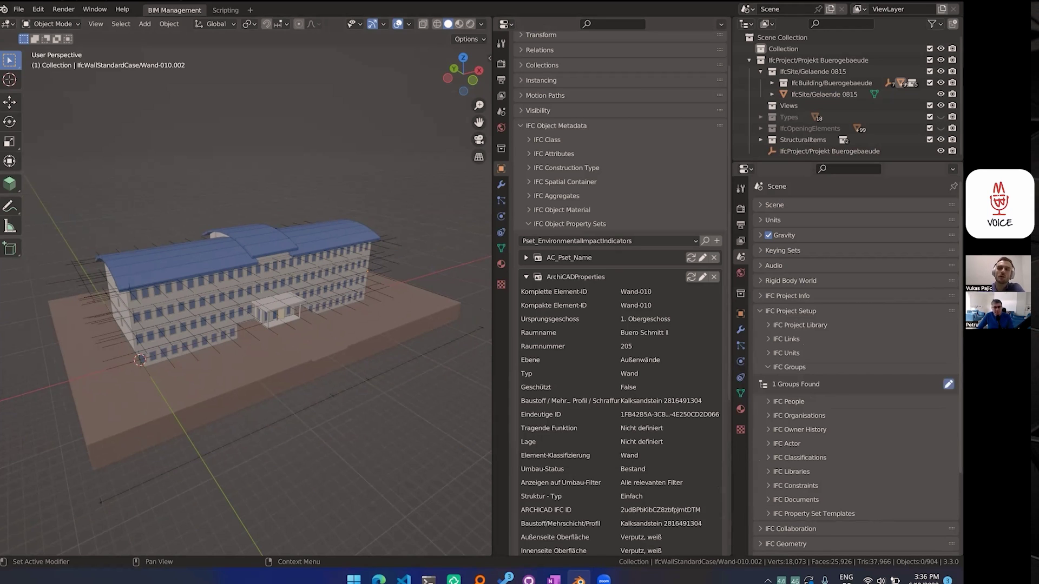
pyautogui.click(948, 384)
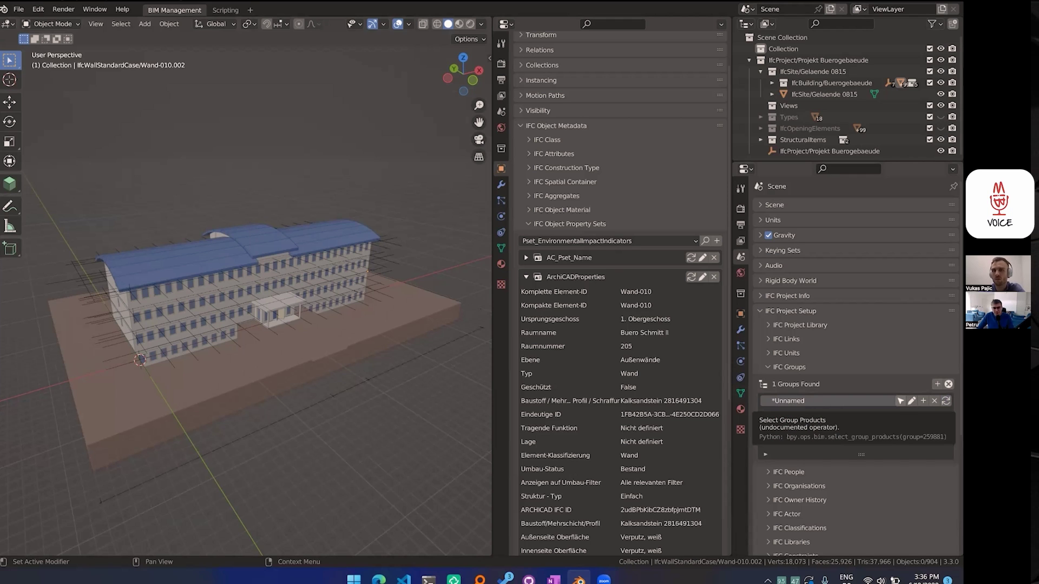
# Select the products of the unnamed IFC group and hide all other elements
pyautogui.click(900, 401)
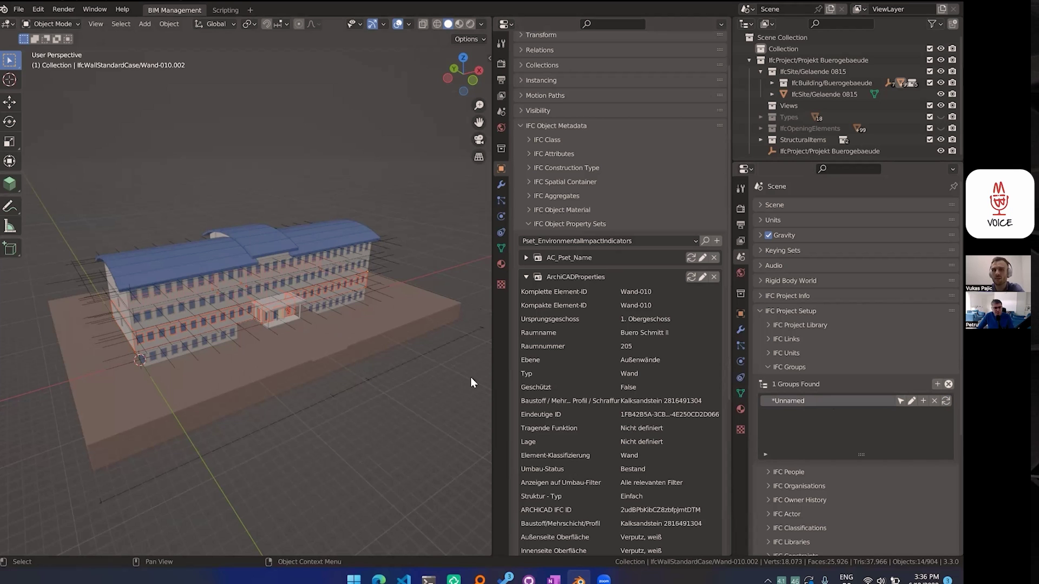
pyautogui.hotkey('shift', 'h')
pyautogui.moveTo(356, 380)
pyautogui.mouseDown(button='middle')
pyautogui.moveTo(329, 362)
pyautogui.moveTo(363, 391)
pyautogui.mouseUp(button='middle')
pyautogui.scroll(2, 372, 372)
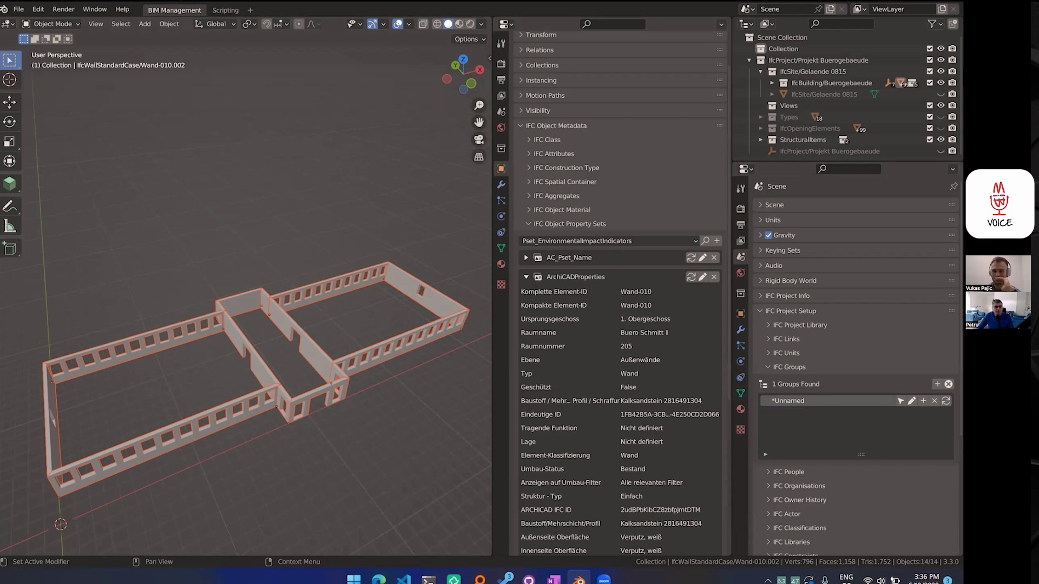
# Enlarge the group list, open the BIMVoice group for editing, and examine the selector query stored in its Description
pyautogui.moveTo(853, 454); pyautogui.dragTo(860, 511)
pyautogui.scroll(-4, 839, 362)
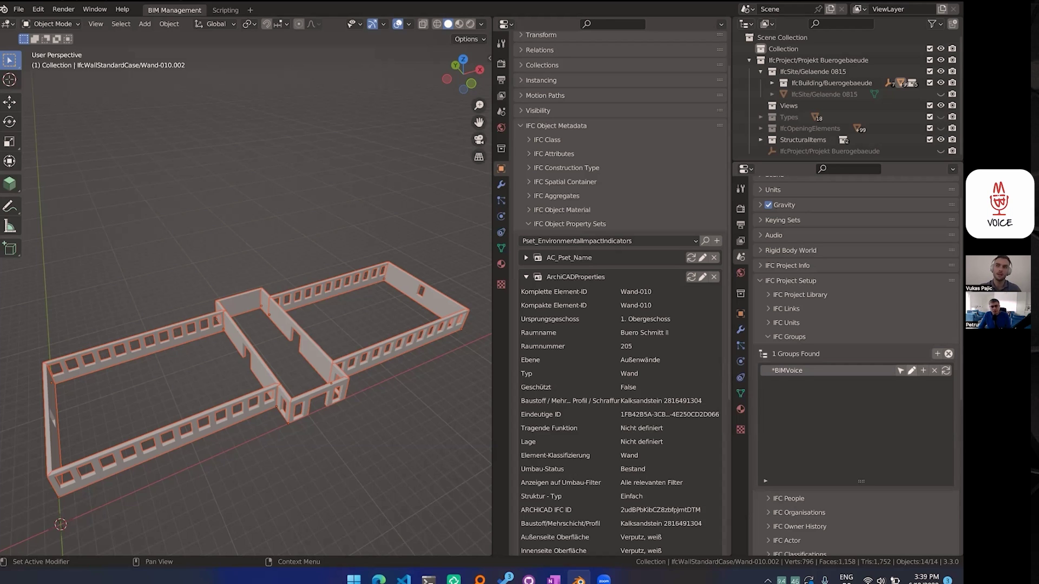
pyautogui.click(912, 371)
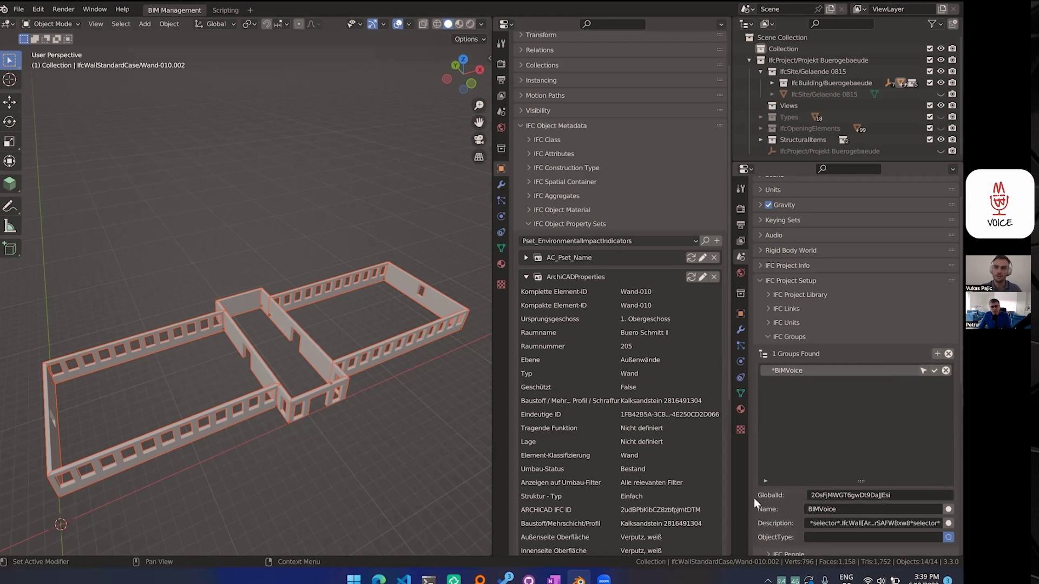
pyautogui.click(865, 523)
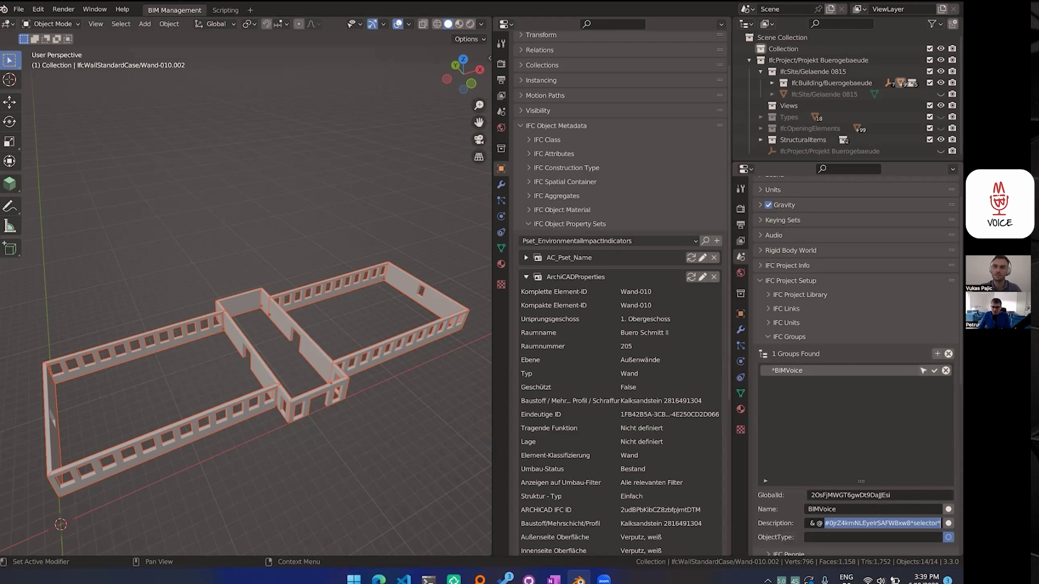
pyautogui.click(840, 523)
pyautogui.moveTo(840, 523); pyautogui.dragTo(810, 527)
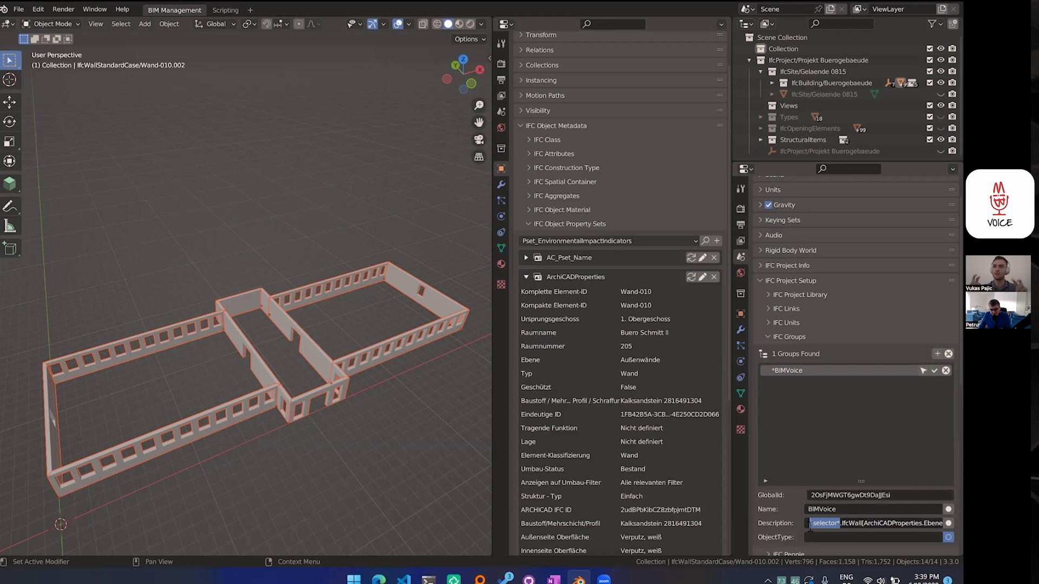
# Leave the BIMVoice group's editing mode without saving and collapse the IFC Groups section
pyautogui.click(887, 493)
pyautogui.click(945, 371)
pyautogui.click(769, 337)
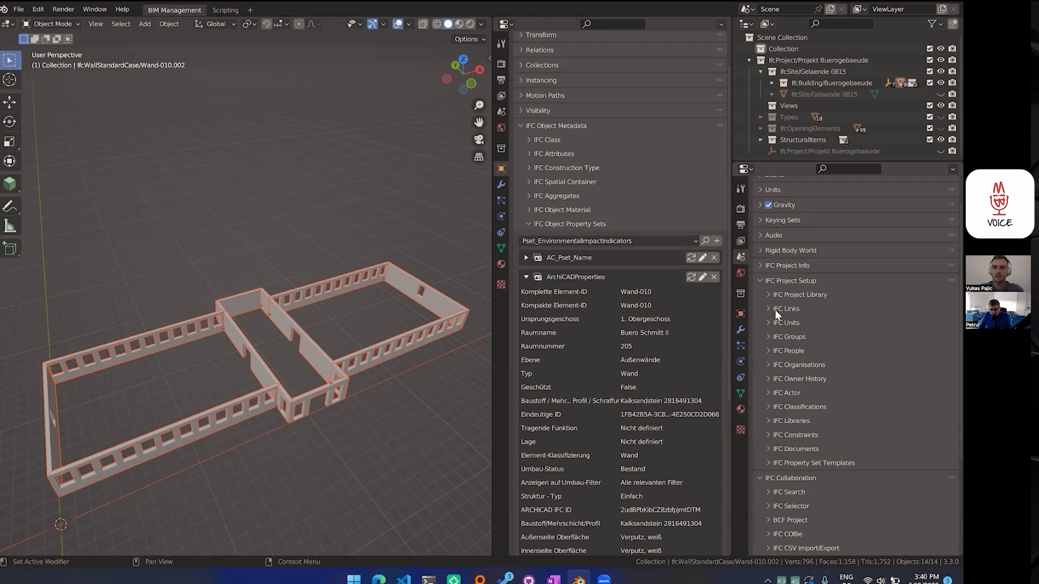
# Collapse IFC Project Setup, expand IFC Selector under IFC Collaboration, and open the element selection dialog clear of that section
pyautogui.click(761, 282)
pyautogui.click(790, 355)
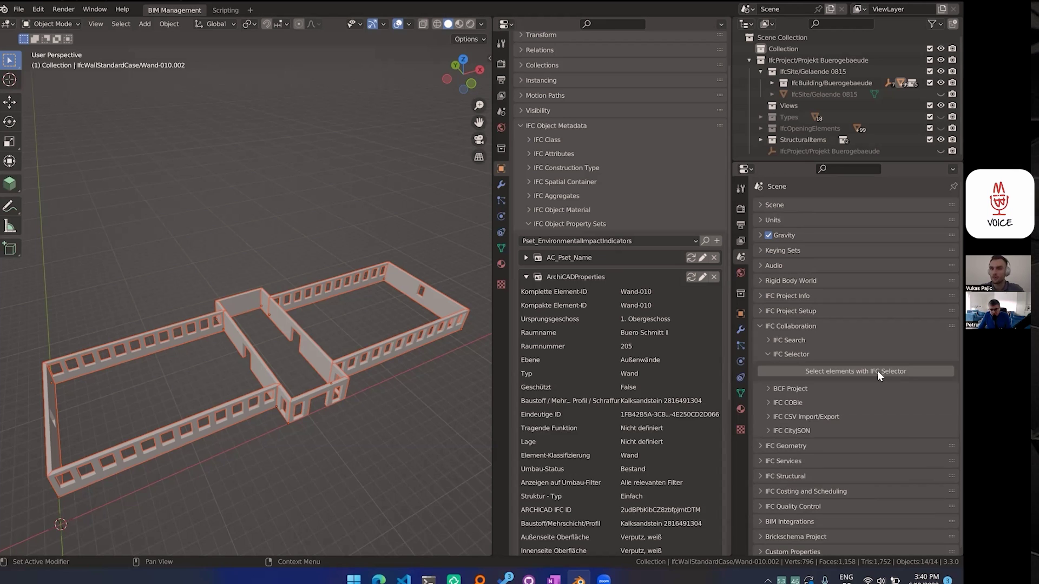
pyautogui.click(878, 371)
pyautogui.moveTo(826, 374); pyautogui.dragTo(764, 274)
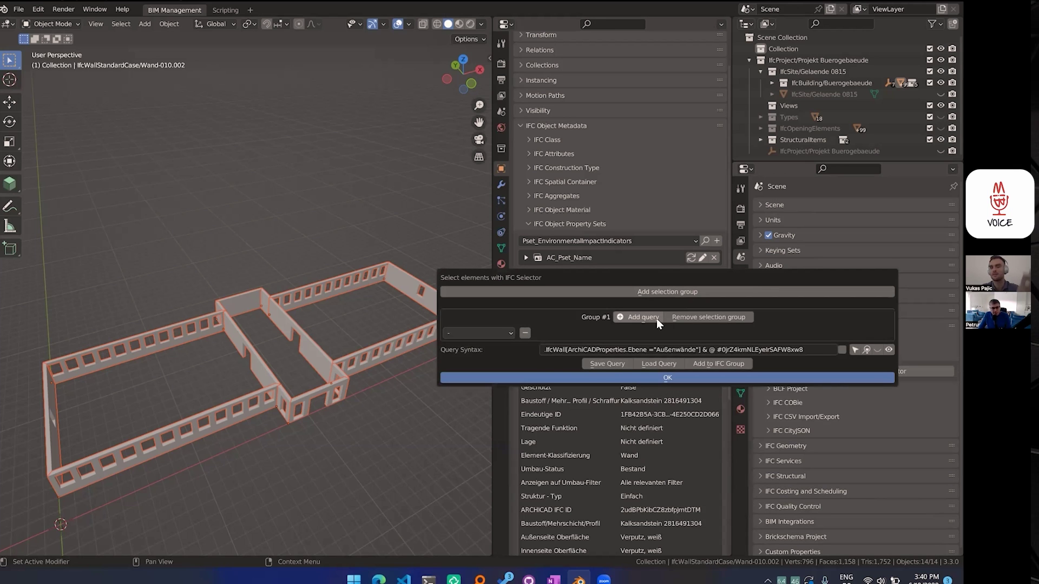
# Try IFC Class and IfcSpatialElement as the query's selector type, and list the spatial element classes on offer
pyautogui.click(496, 333)
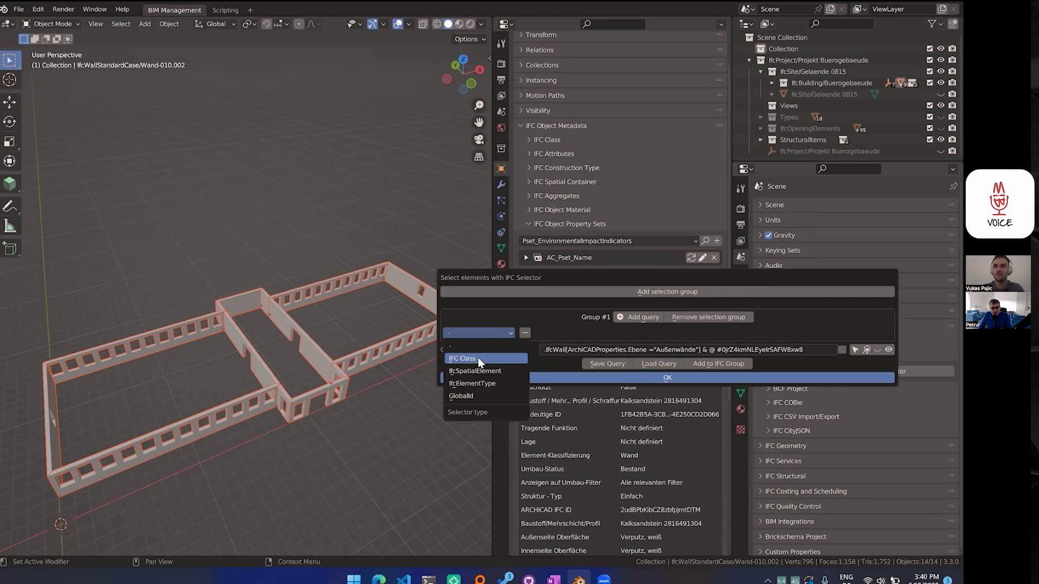
pyautogui.click(479, 362)
pyautogui.click(493, 334)
pyautogui.click(479, 379)
pyautogui.click(590, 334)
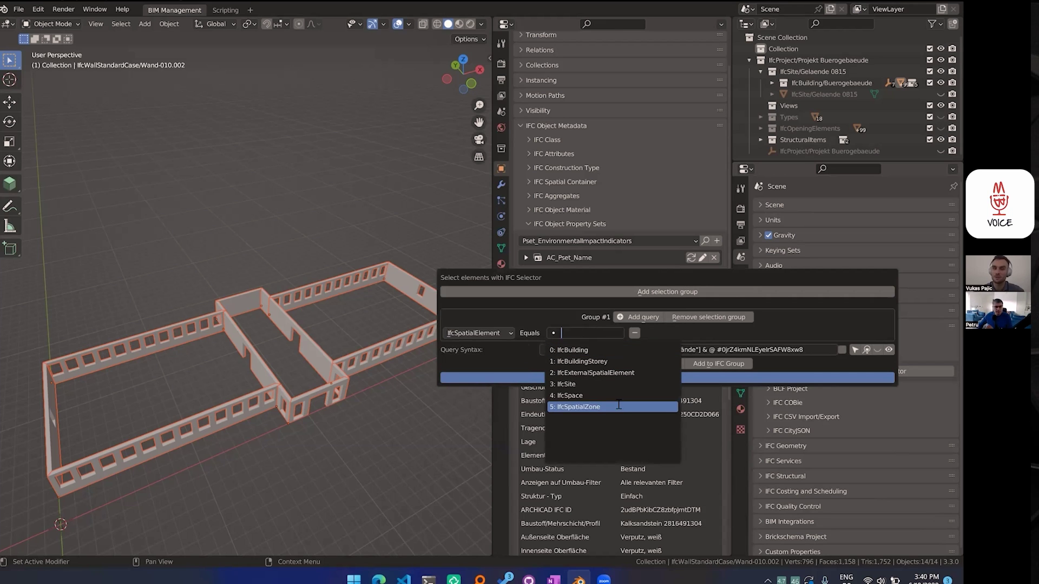
# Switch the query's selector type to IfcElementType and set its value to IfcWallType
pyautogui.click(483, 332)
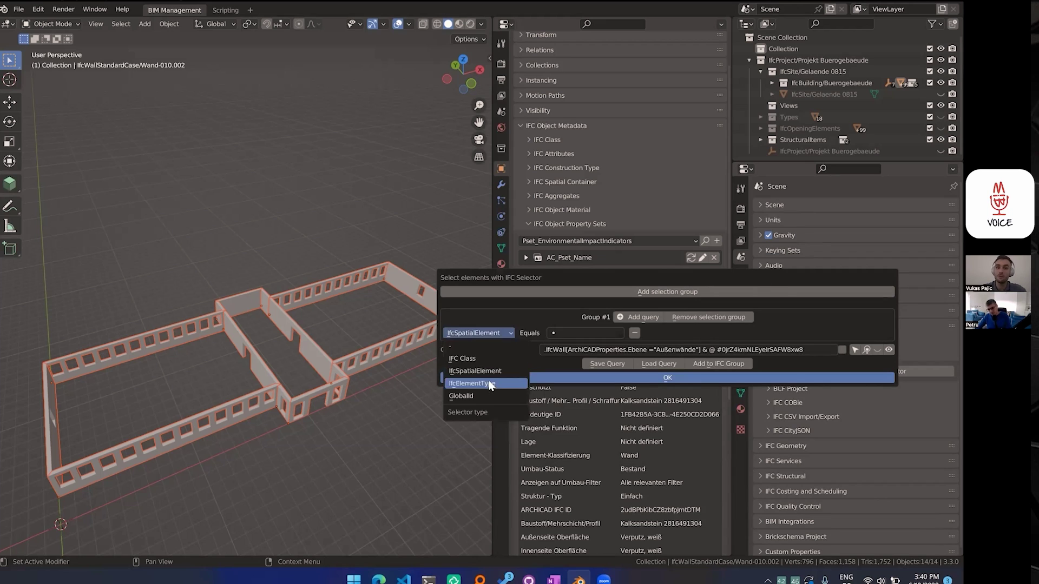
pyautogui.click(472, 383)
pyautogui.click(585, 334)
pyautogui.write('wall')
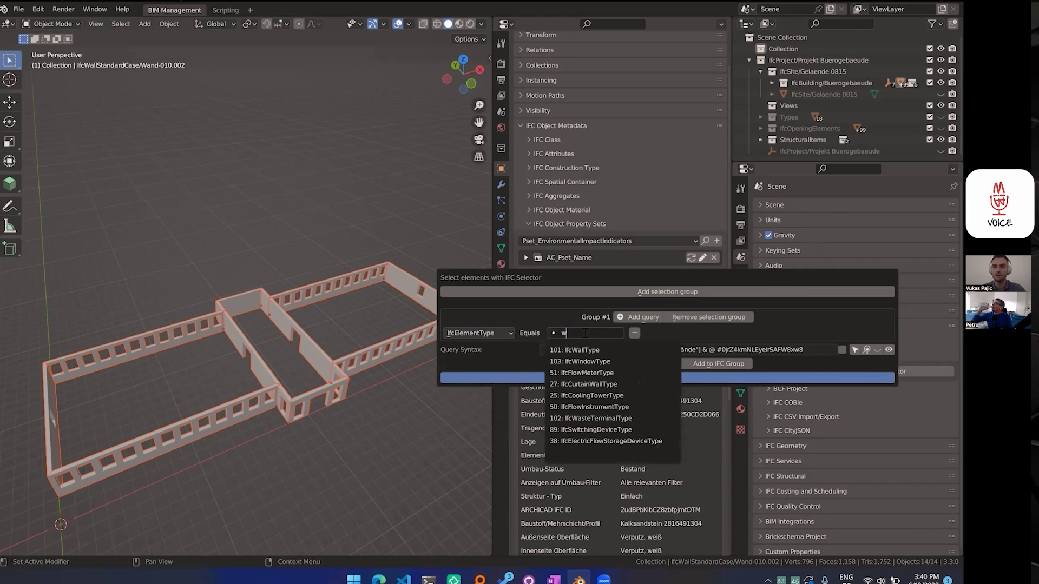
pyautogui.click(585, 351)
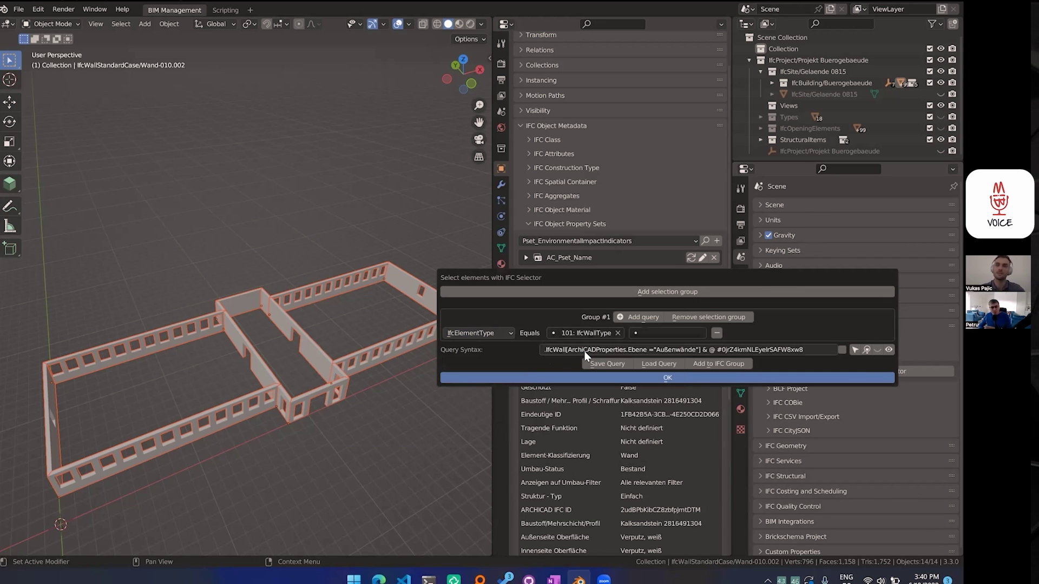
# Switch the query's selector type to GlobalId, review the selector type options, and accept the selector dialog
pyautogui.click(477, 333)
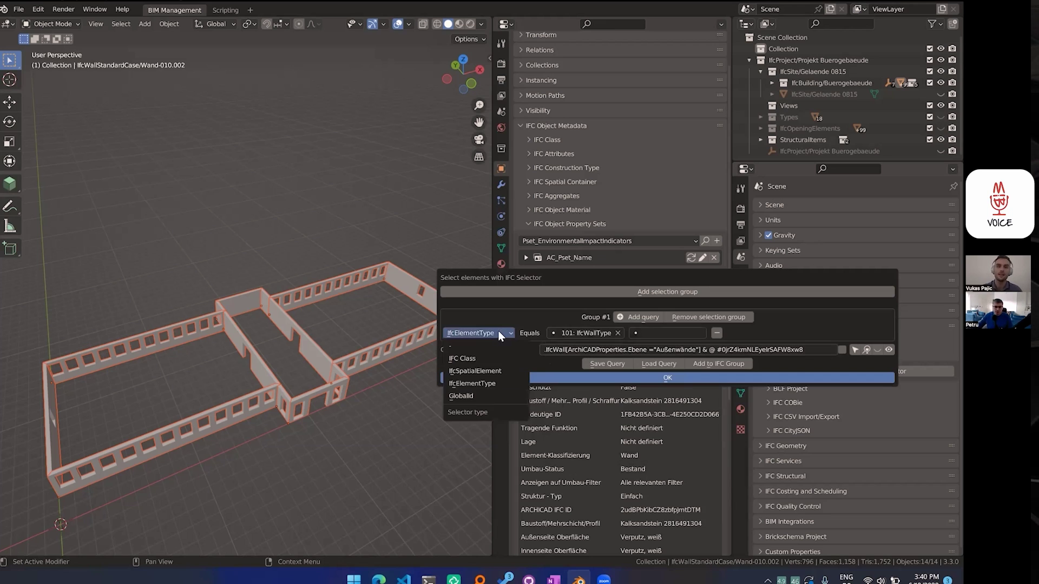
pyautogui.click(495, 392)
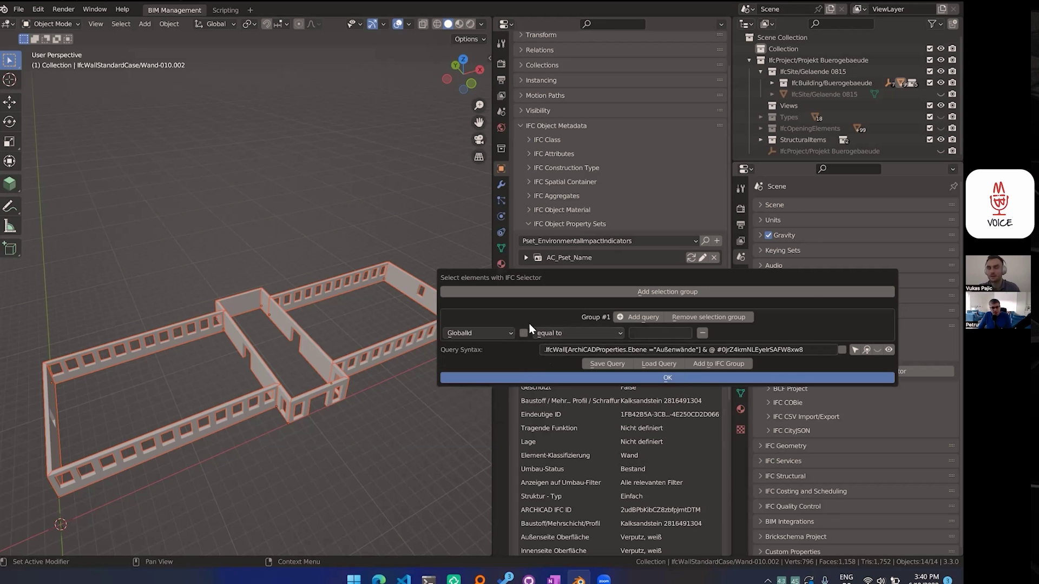
pyautogui.click(482, 331)
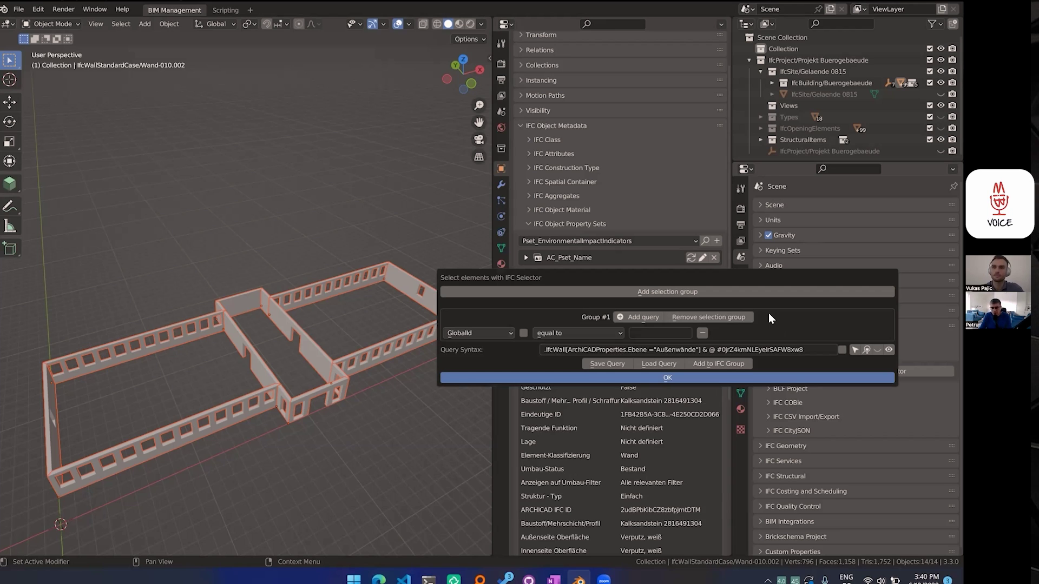
pyautogui.click(709, 378)
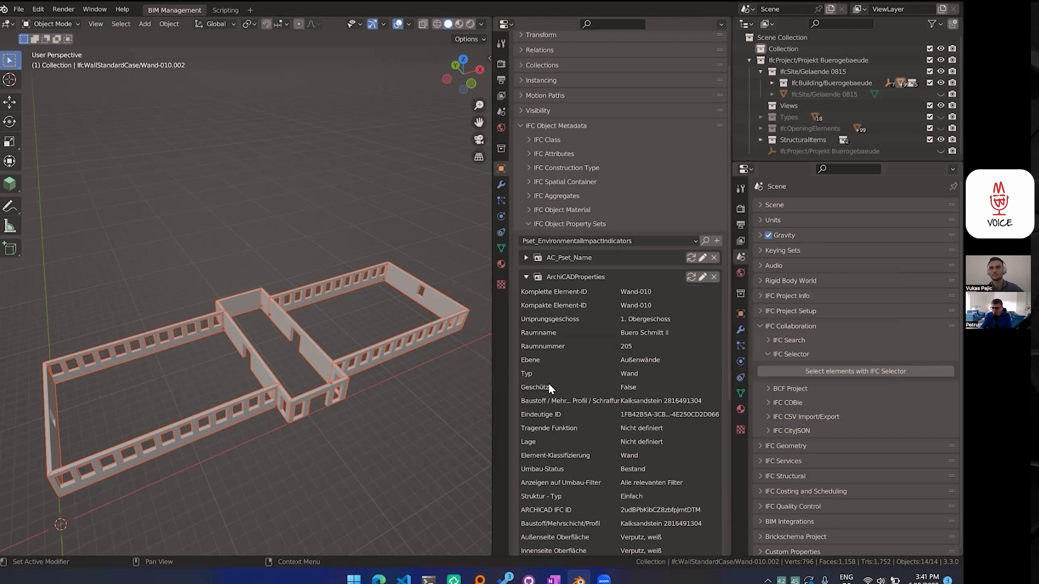
# Reopen the IFC Selector dialog and unhide all elements of the model
pyautogui.click(771, 371)
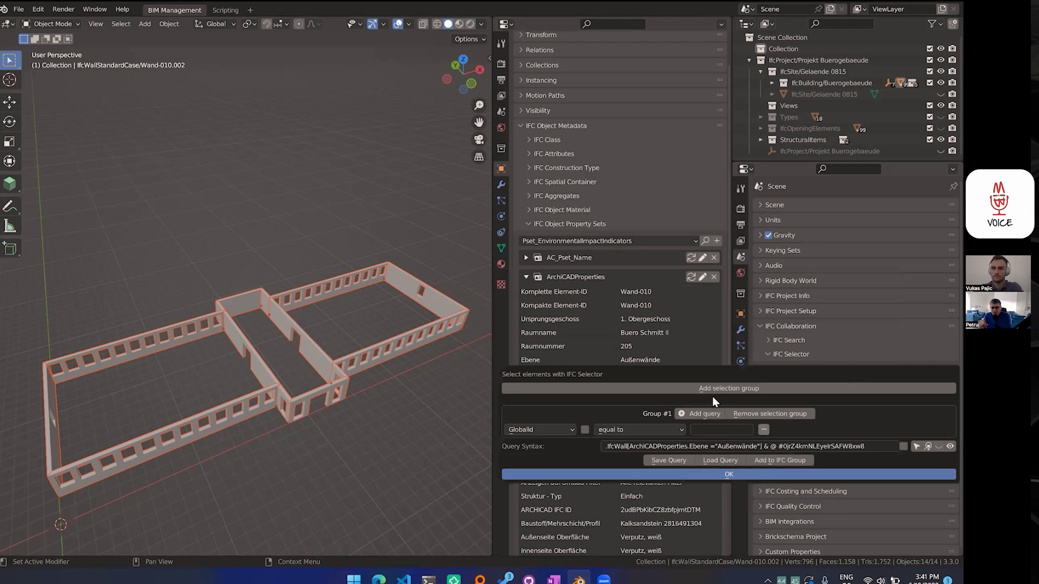
pyautogui.moveTo(726, 375); pyautogui.dragTo(643, 252)
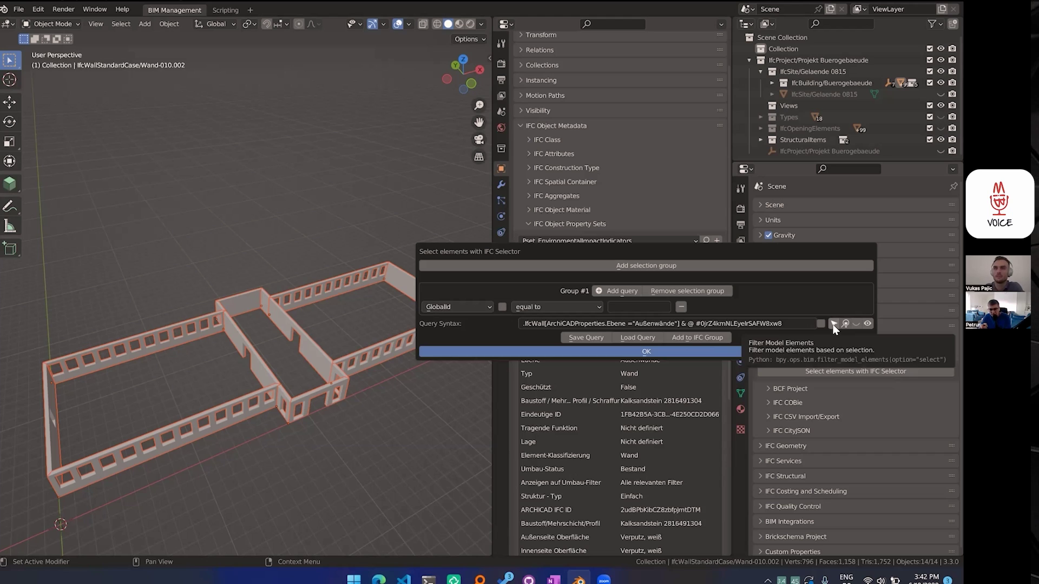
pyautogui.click(867, 324)
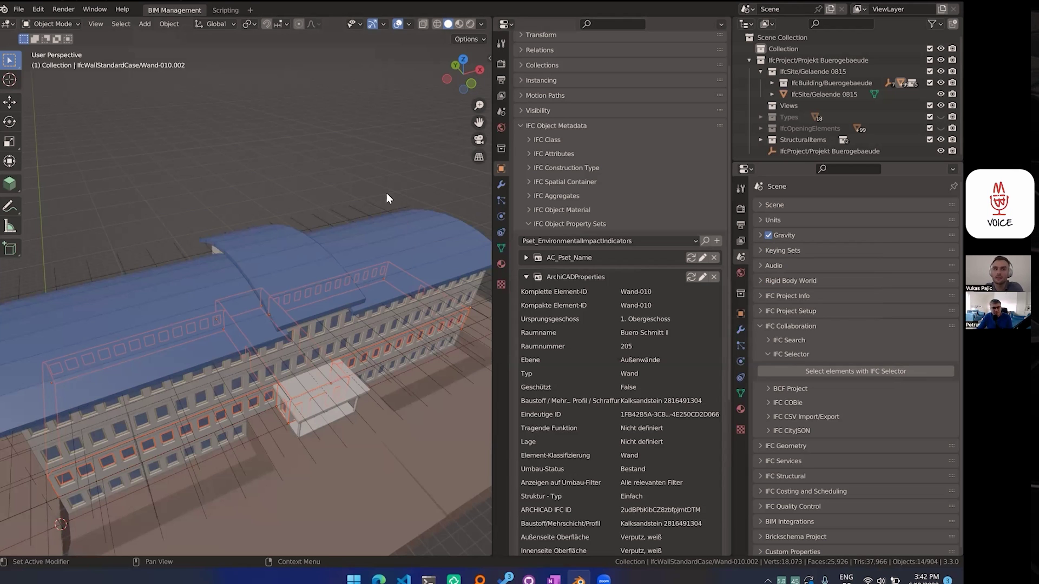
# Reopen the selector, set the query to IFC Class equals IfcWall, and select the matching elements
pyautogui.click(871, 369)
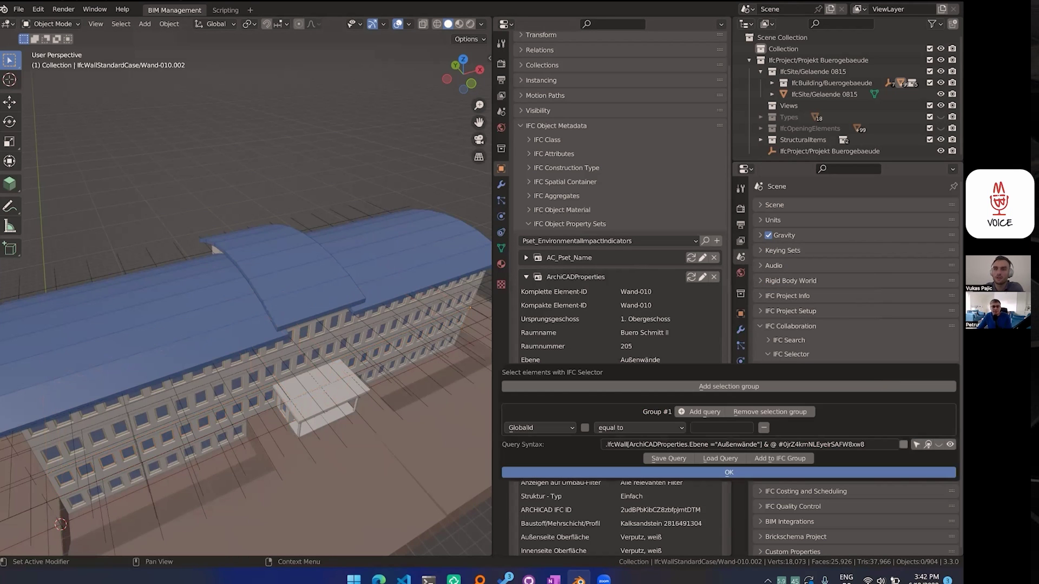
pyautogui.click(916, 444)
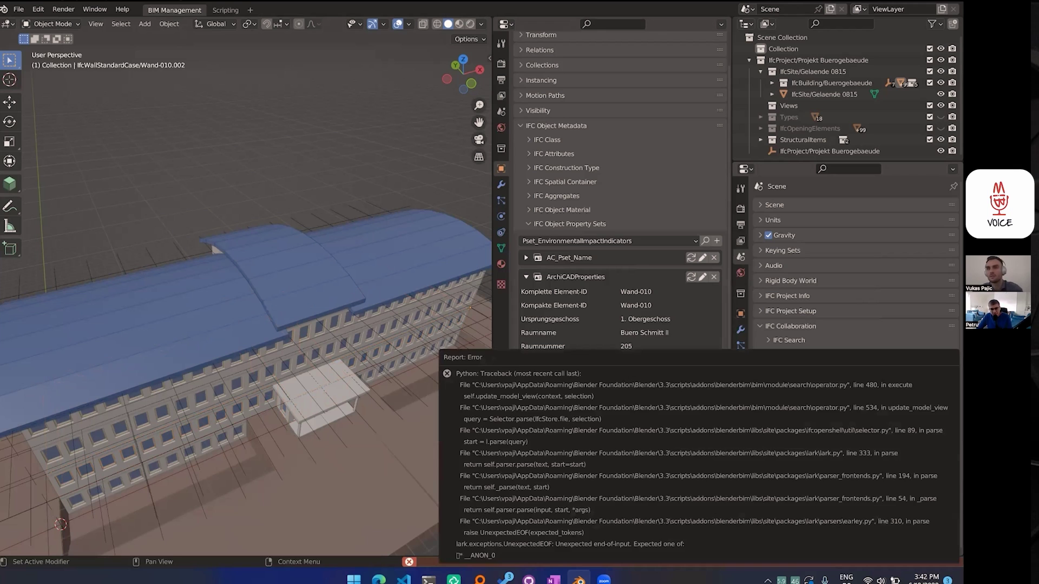
pyautogui.click(570, 425)
pyautogui.click(540, 452)
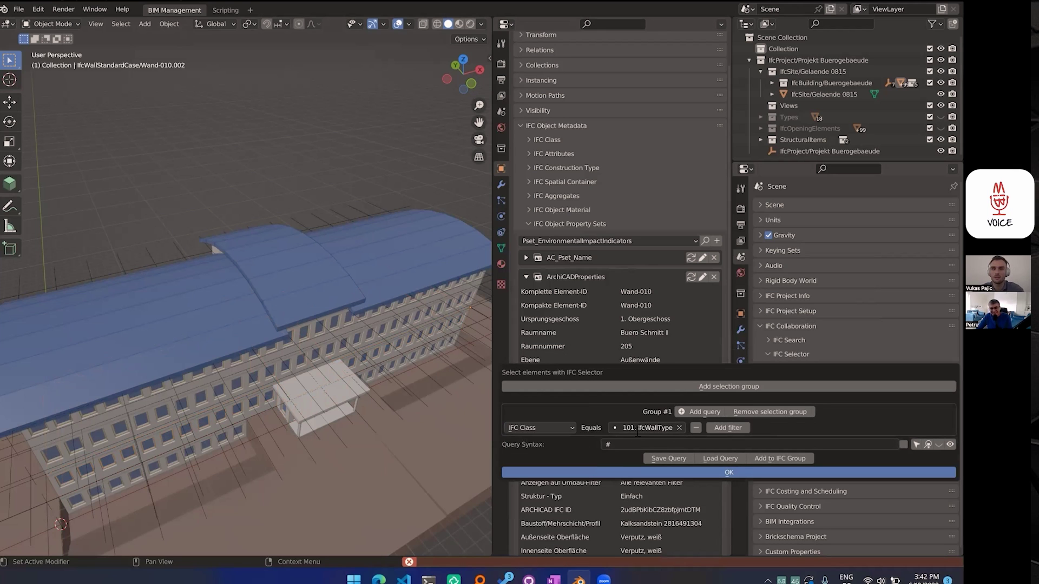
pyautogui.click(647, 427)
pyautogui.write('wa')
pyautogui.click(623, 445)
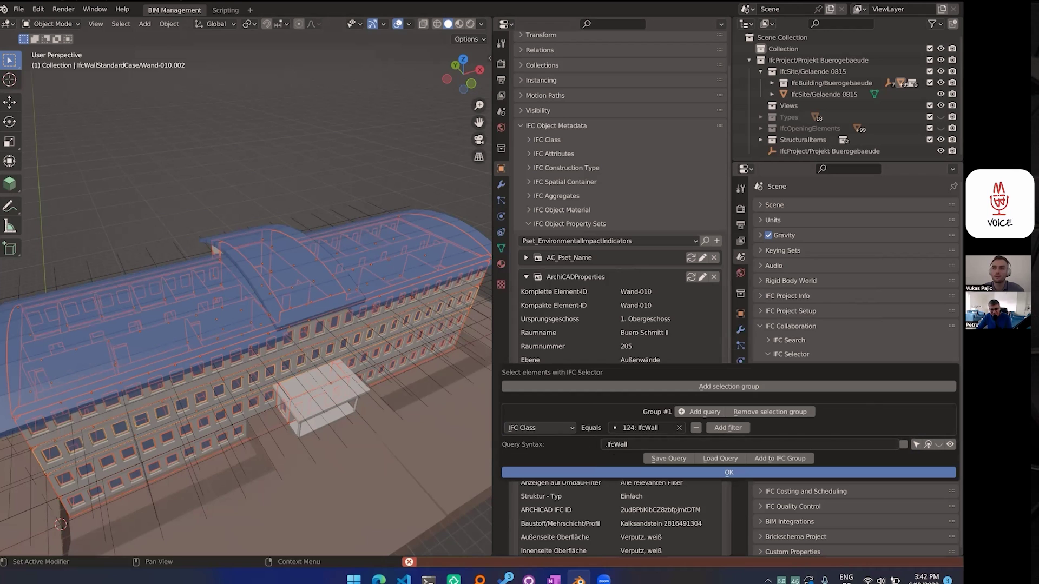
# Demonstrate isolating and hiding the IfcWall elements, and restore the visibility of the whole model
pyautogui.click(927, 445)
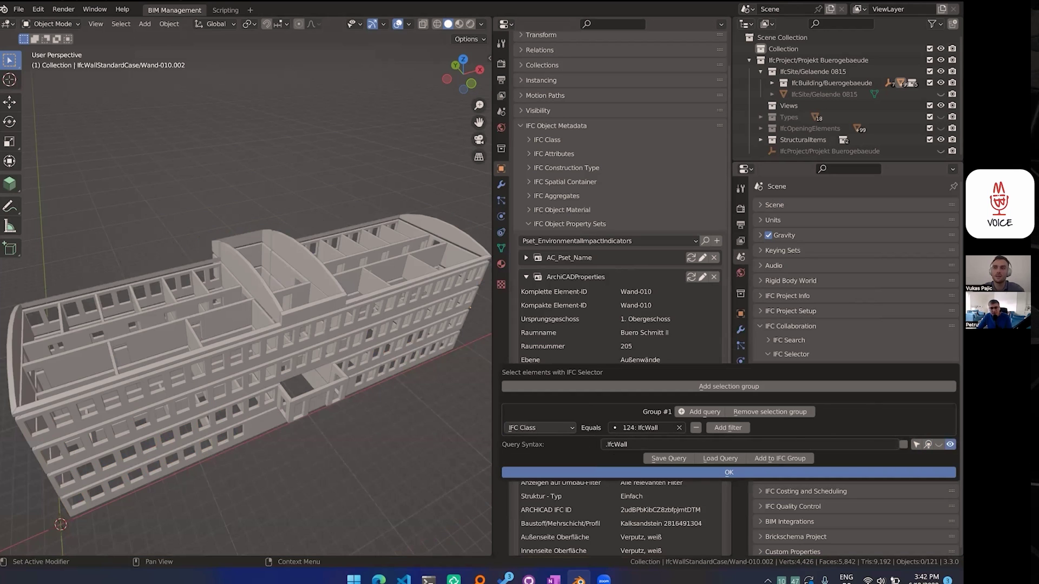
pyautogui.click(940, 444)
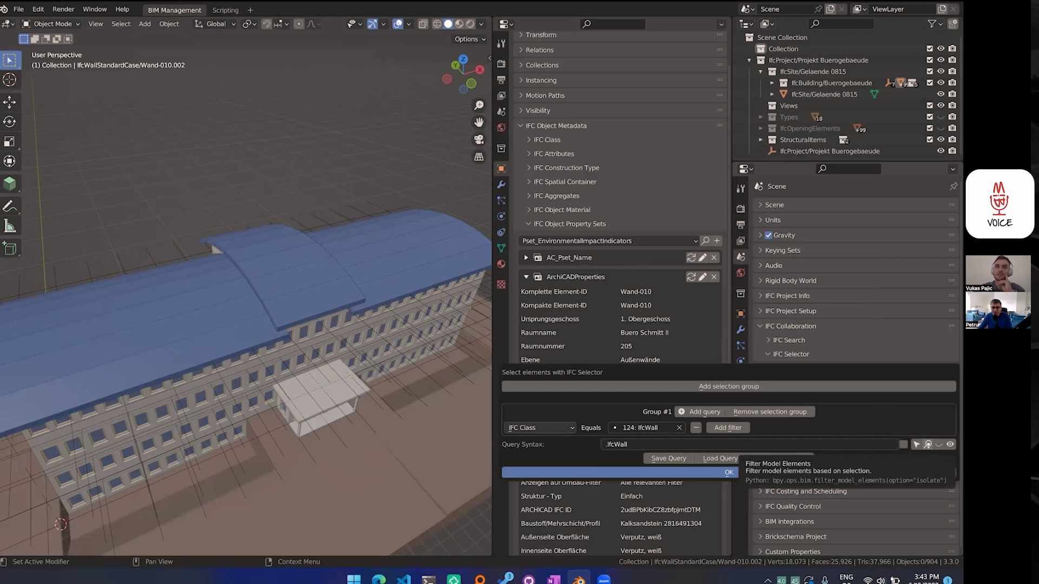
# Change the query's IFC Class to IfcSpace and hide the matching elements
pyautogui.click(631, 428)
pyautogui.write('space')
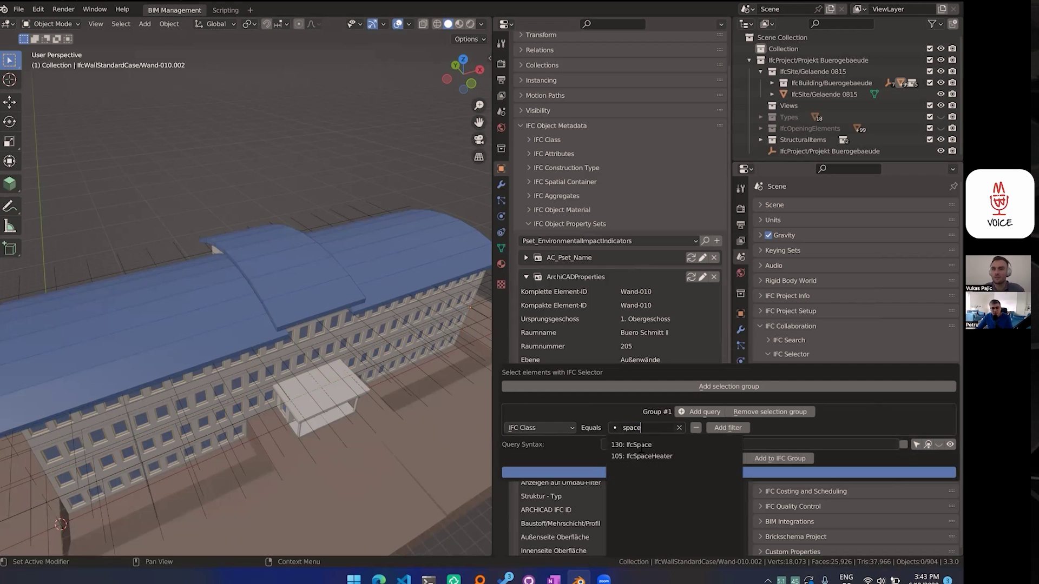
pyautogui.click(640, 445)
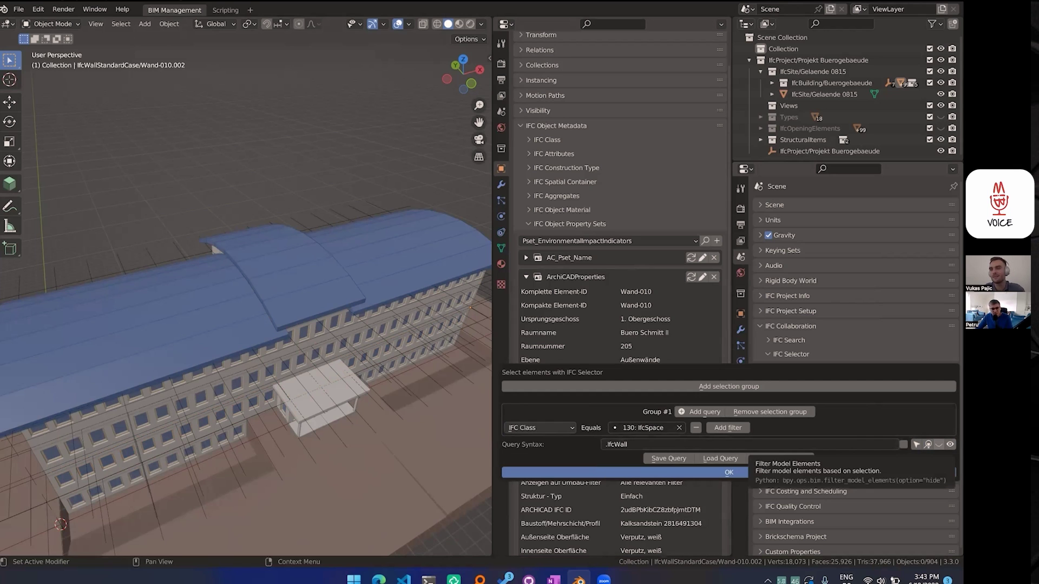
pyautogui.click(949, 444)
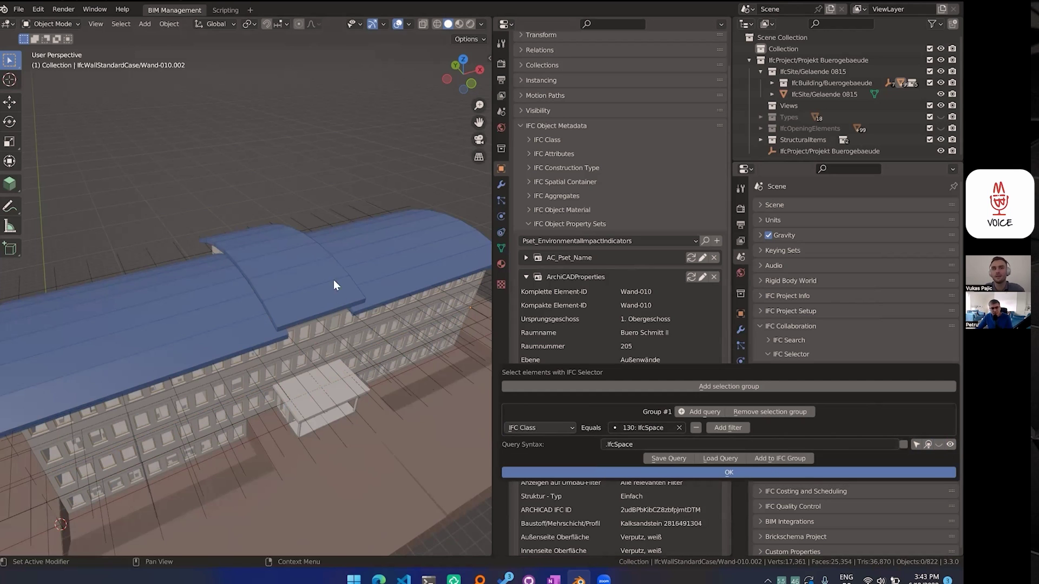
# Inspect the building's facade and window openings from several angles and reopen the IFC Selector dialog
pyautogui.moveTo(333, 262); pyautogui.dragTo(215, 243, button='middle')
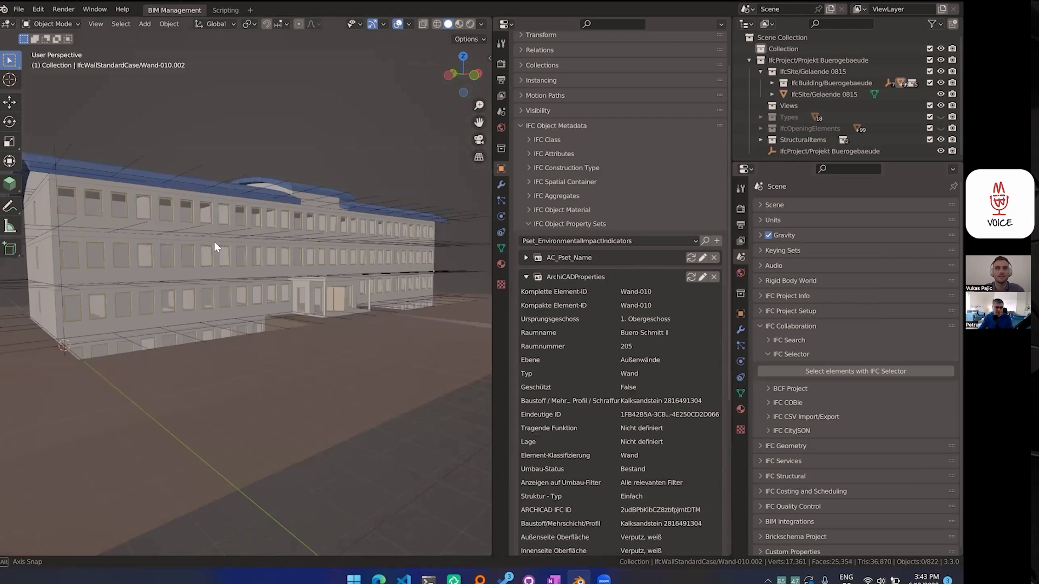
pyautogui.scroll(5, 214, 243)
pyautogui.scroll(-5, 366, 311)
pyautogui.moveTo(365, 311); pyautogui.dragTo(194, 309, button='middle')
pyautogui.click(845, 371)
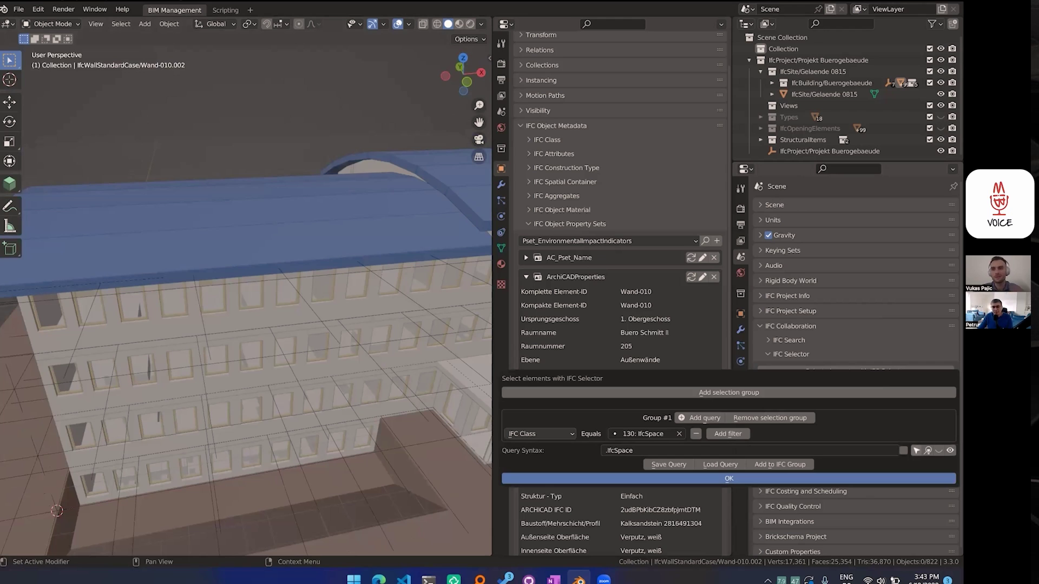